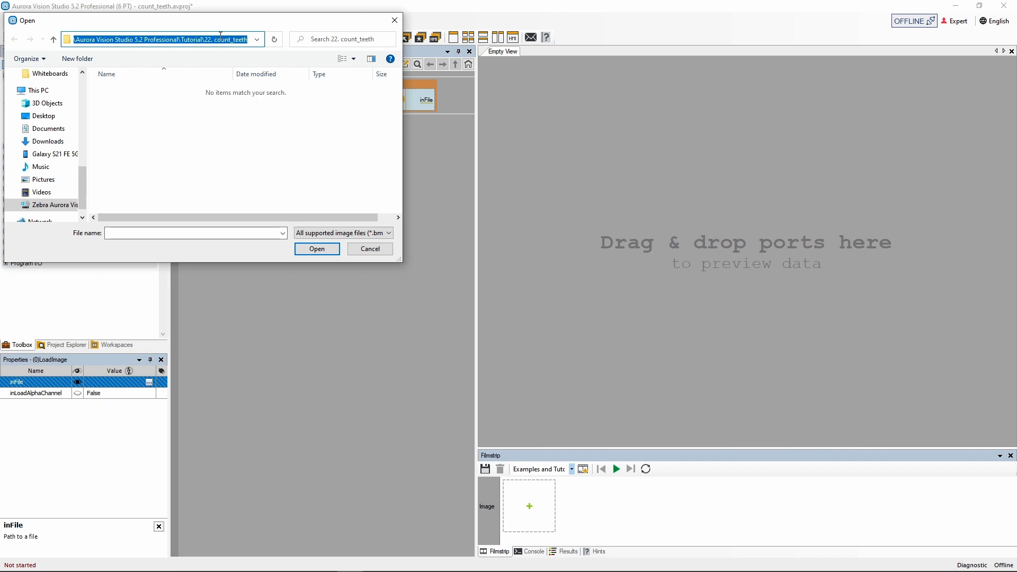
Step: Set the LoadImage filter's inFile to saw_blade.png from the Tutorial\_media\count_teeth folder
key(ctrl+v)
key(Return)
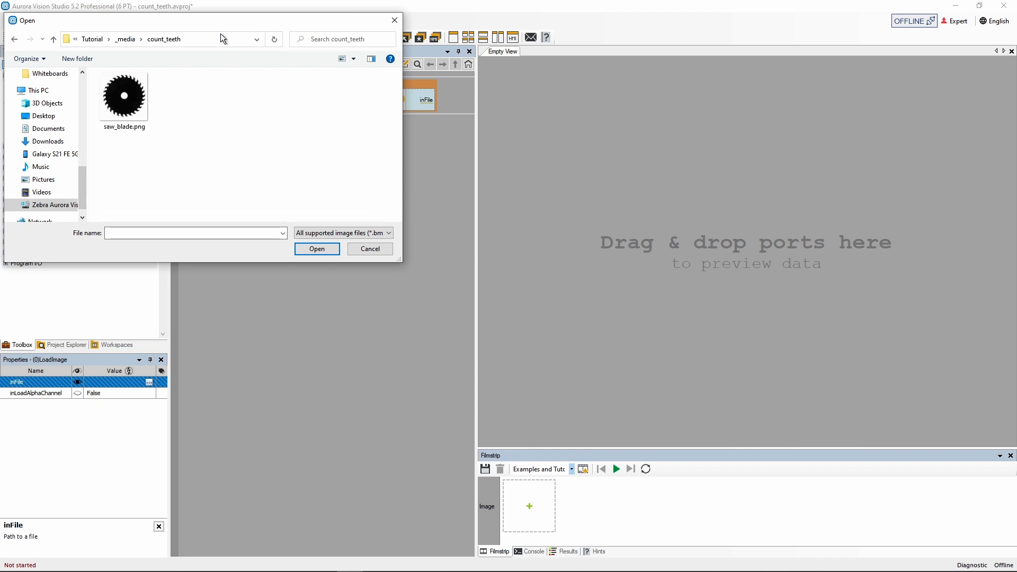
click(130, 99)
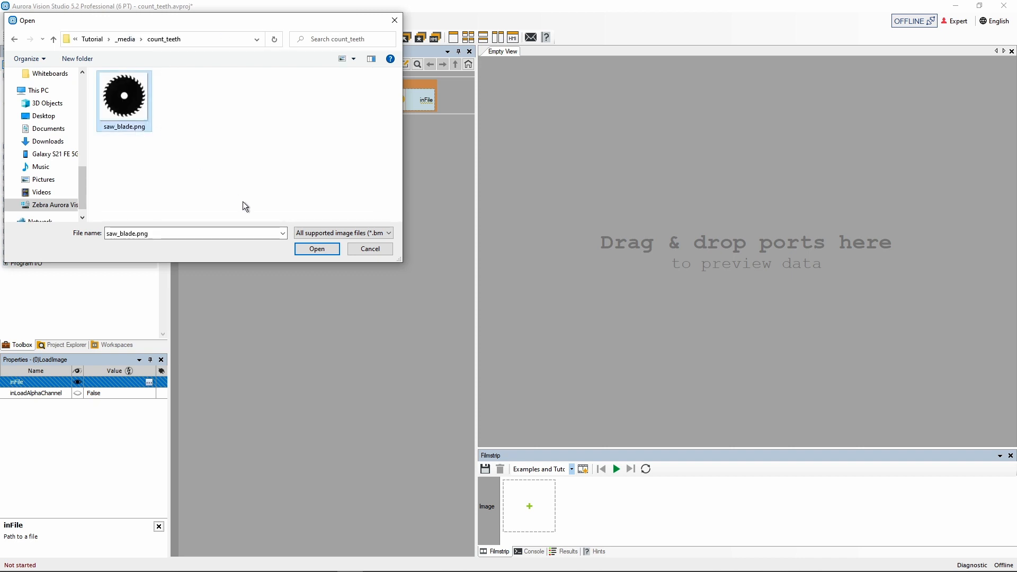
click(306, 250)
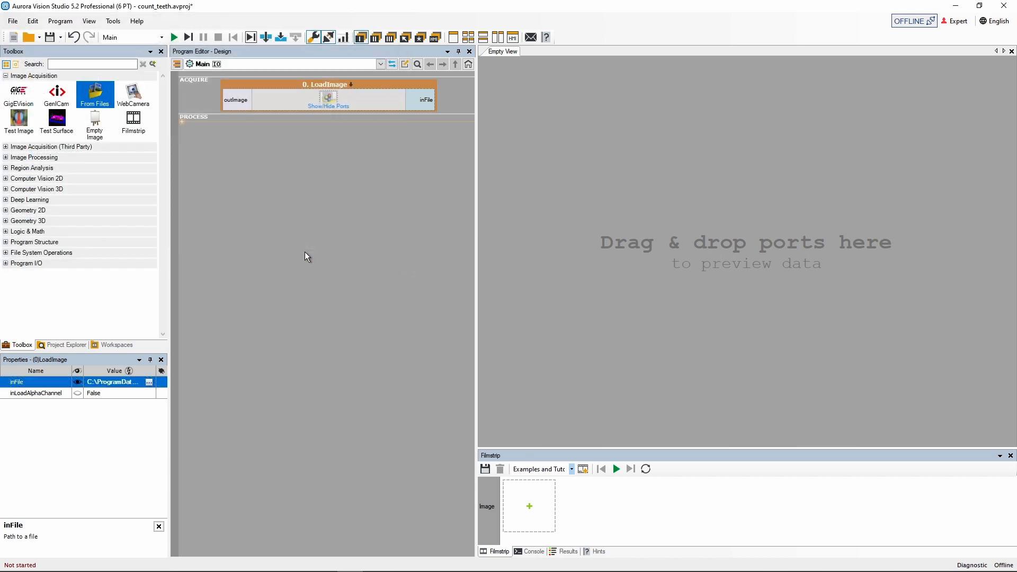
Step: Run the program with LoadImage's outImage in the preview and measure the diameter of the saw blade's central hole
drag(237, 104, 547, 260)
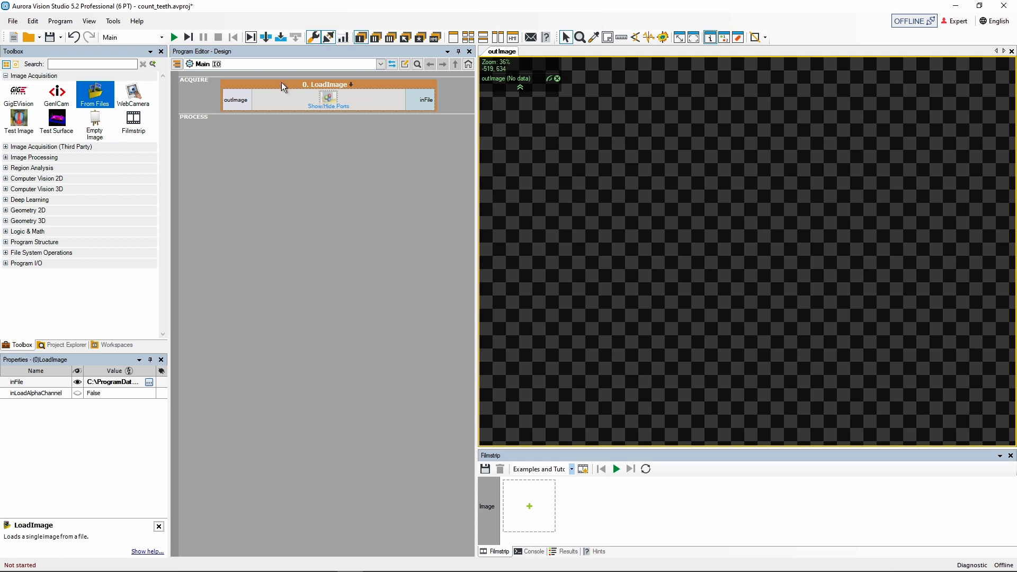
click(189, 37)
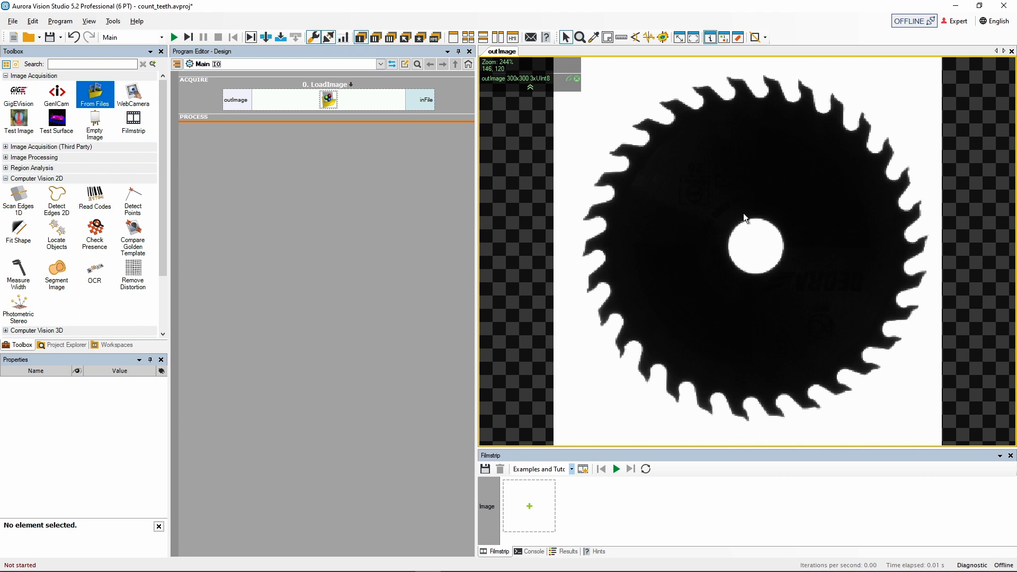
click(619, 40)
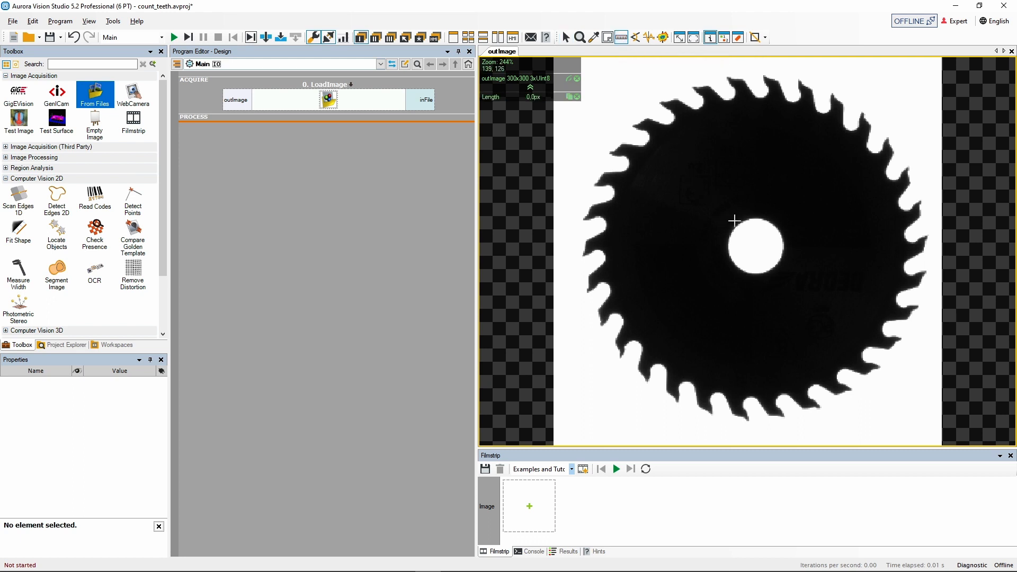
drag(740, 221, 771, 273)
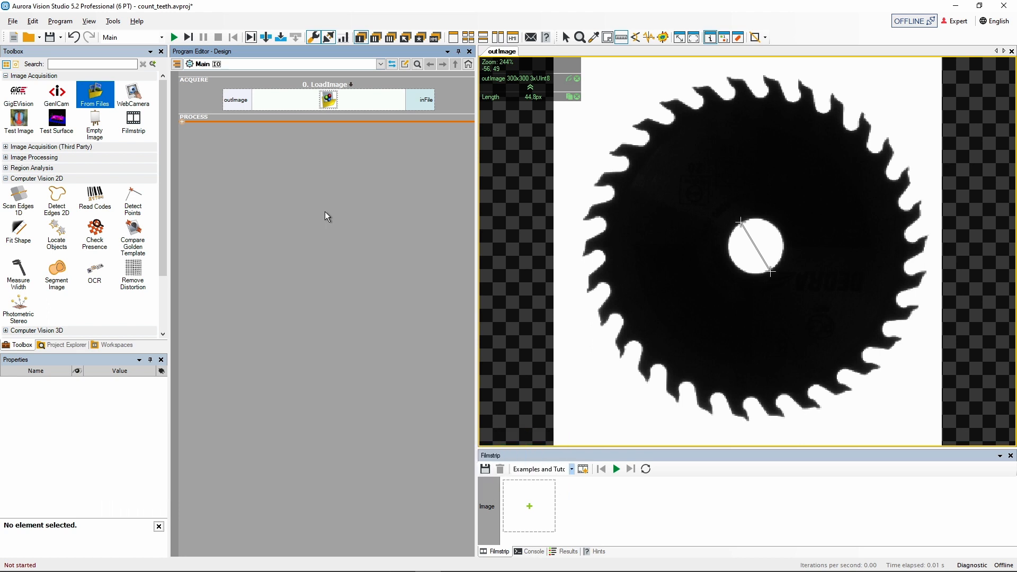
Step: Add a DetectCircles filter in its Single variant to the PROCESS section and connect LoadImage's outImage to its inImage
click(62, 63)
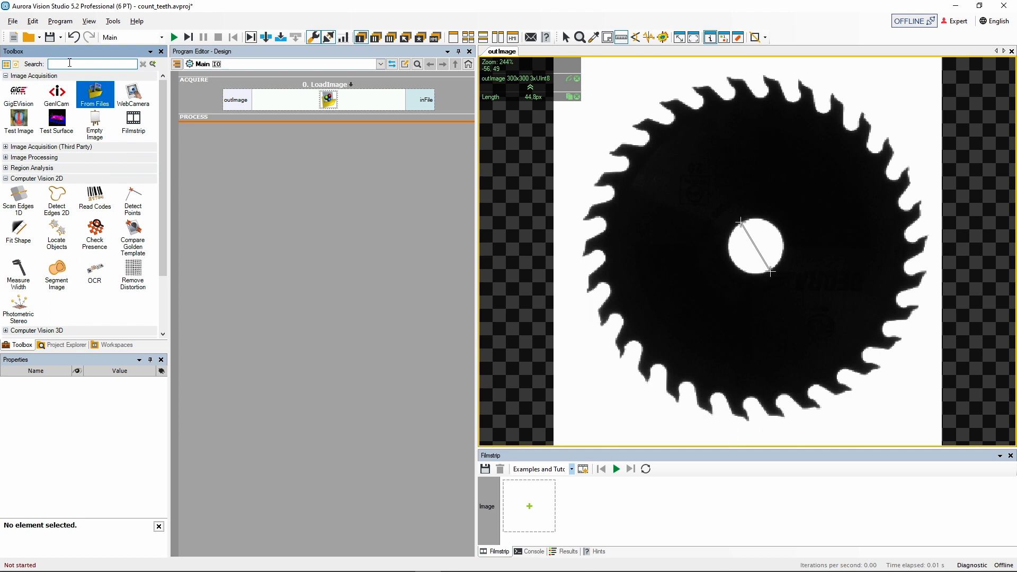
text(detectcir)
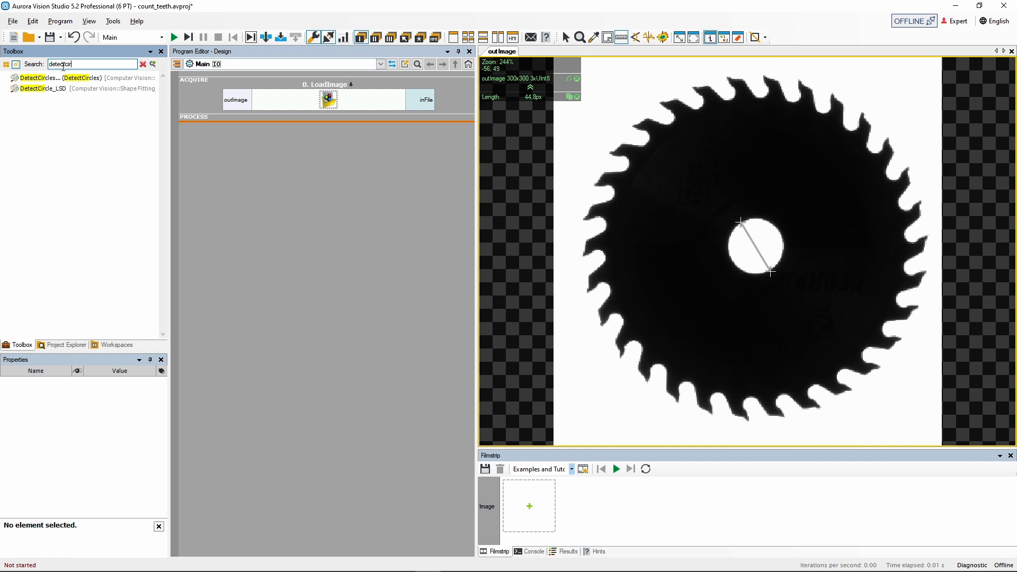
click(56, 78)
drag(55, 78, 316, 167)
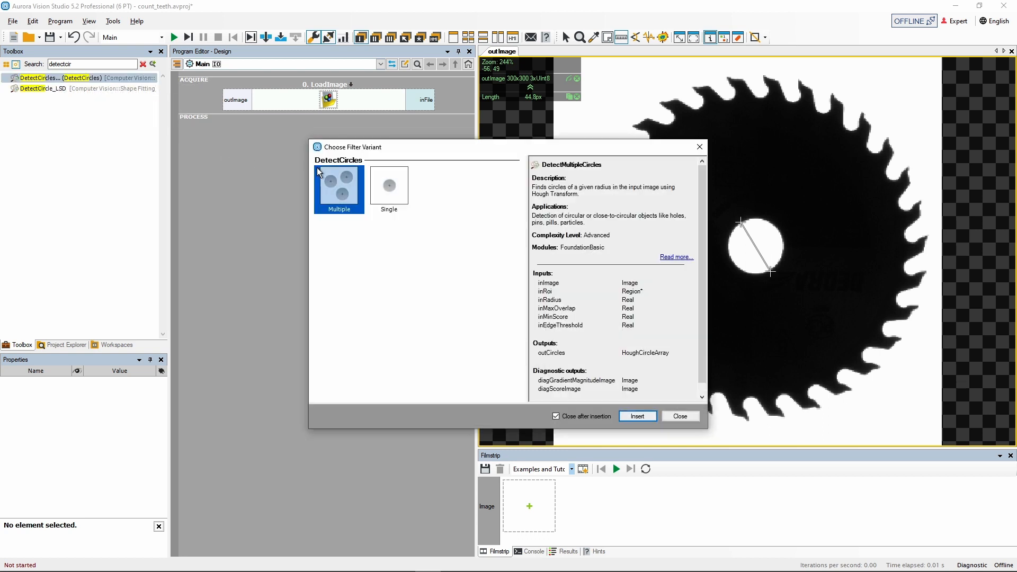
click(384, 186)
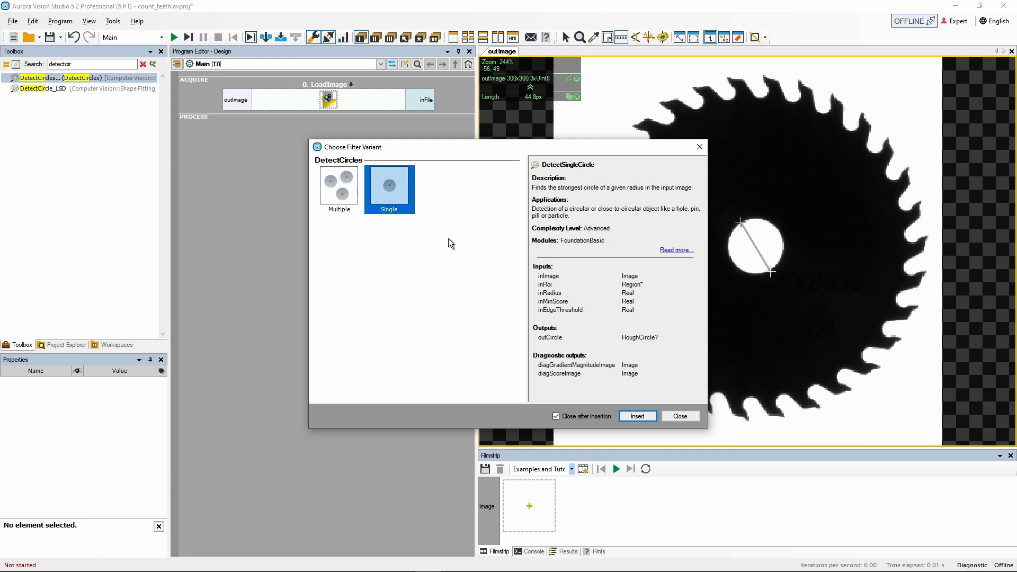
click(635, 416)
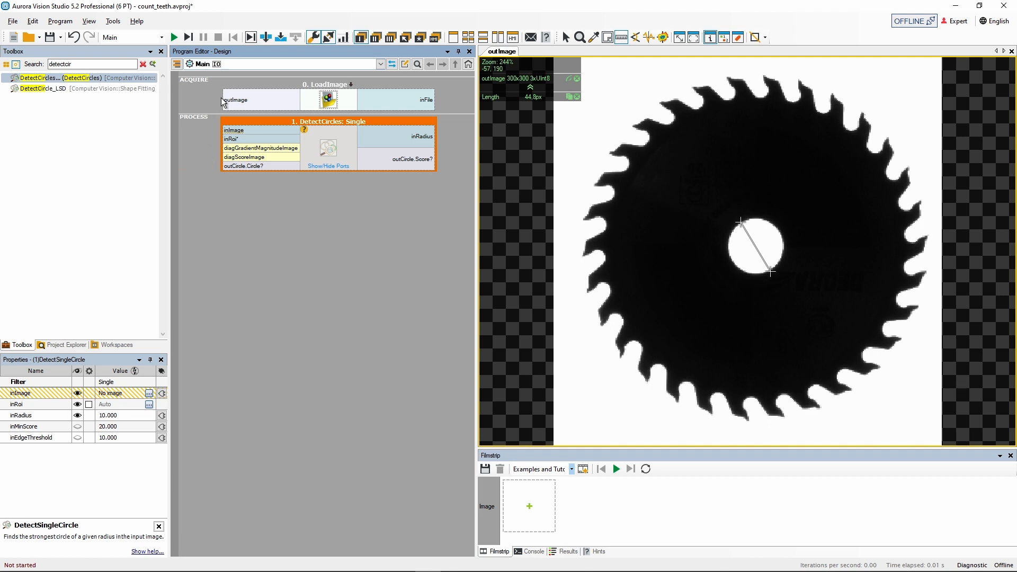
drag(225, 101, 225, 131)
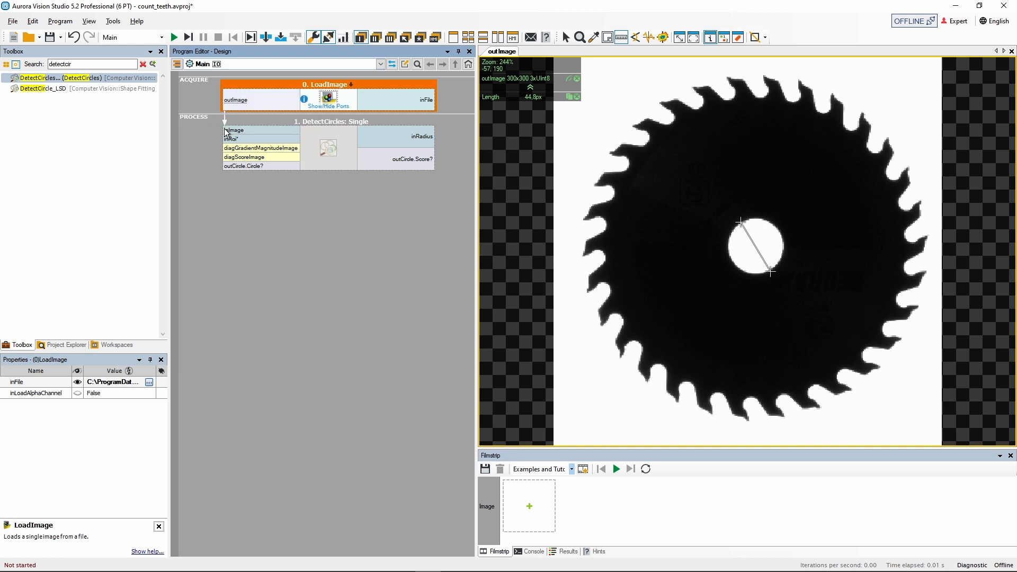
Step: Set the DetectCircles filter's inRadius to 22
click(311, 148)
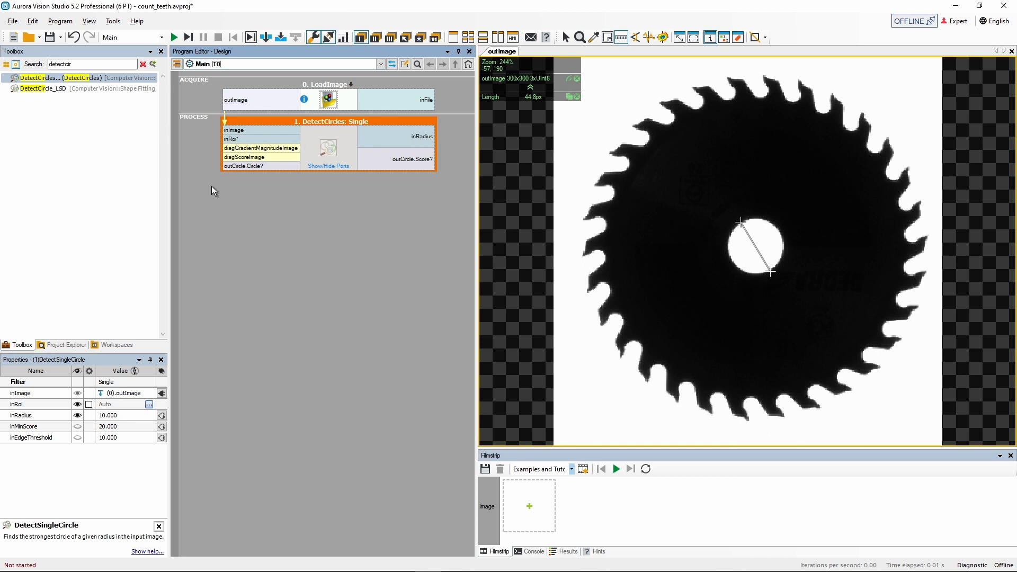
click(139, 417)
click(139, 417)
text(22)
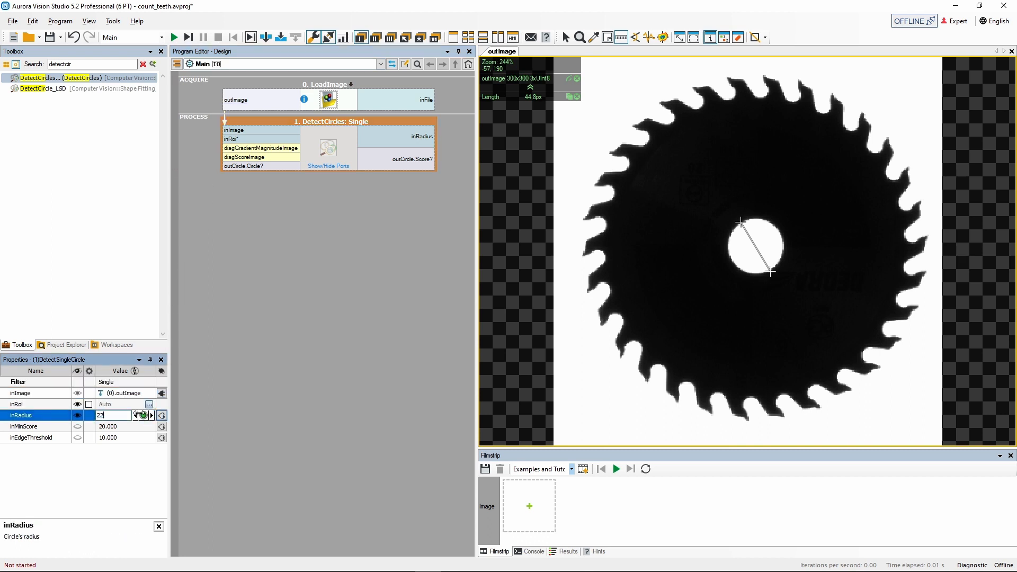
key(Return)
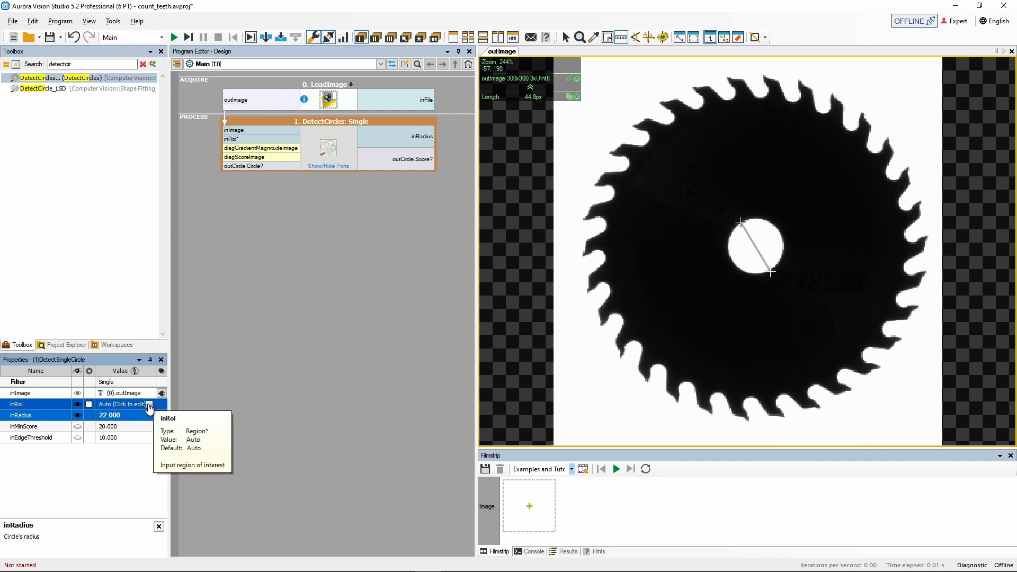
Step: Define the DetectCircles inRoi as an elliptical region slightly larger than the blade's central hole
click(148, 405)
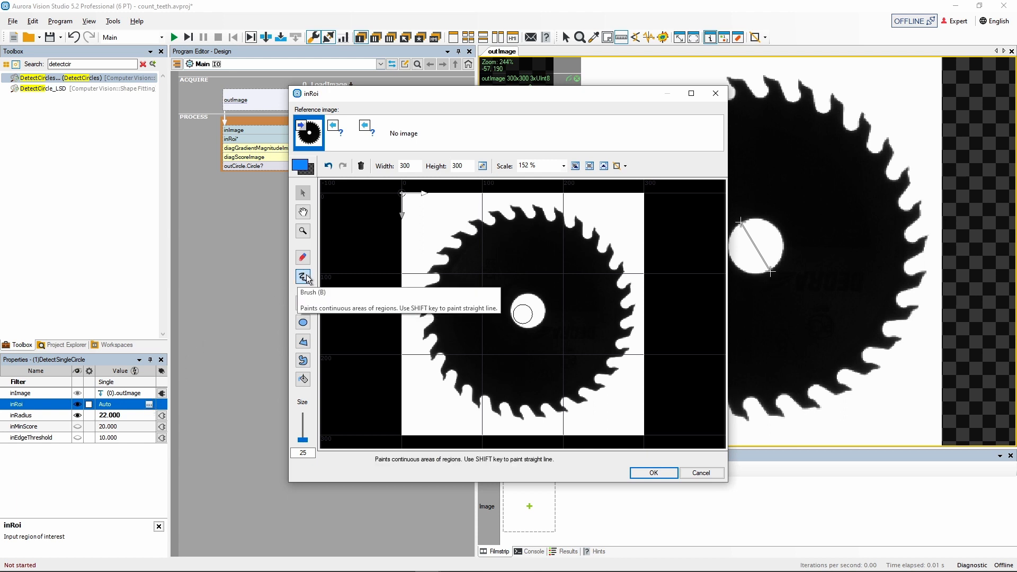
click(305, 324)
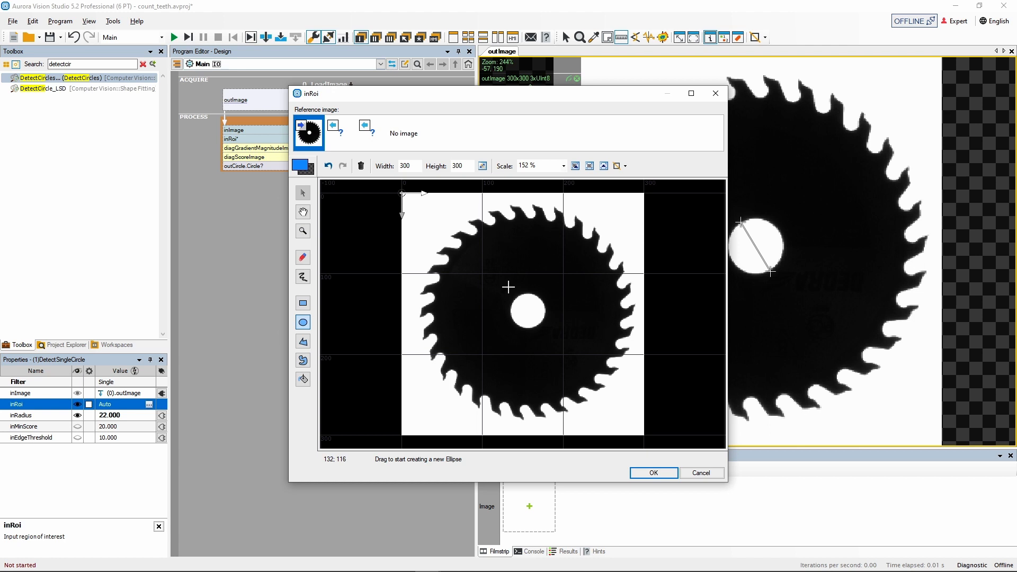
drag(507, 287, 551, 335)
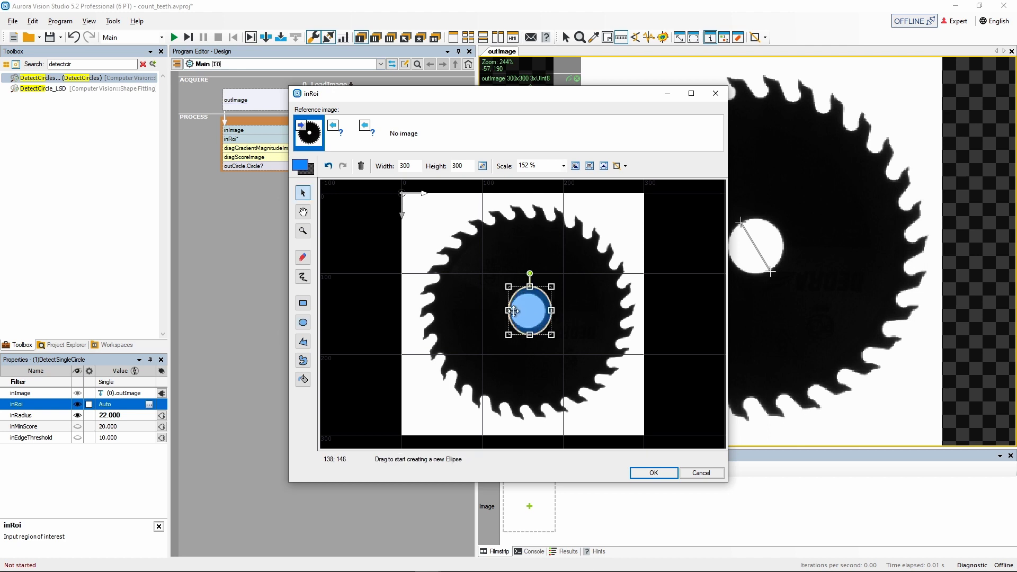
drag(506, 309, 505, 310)
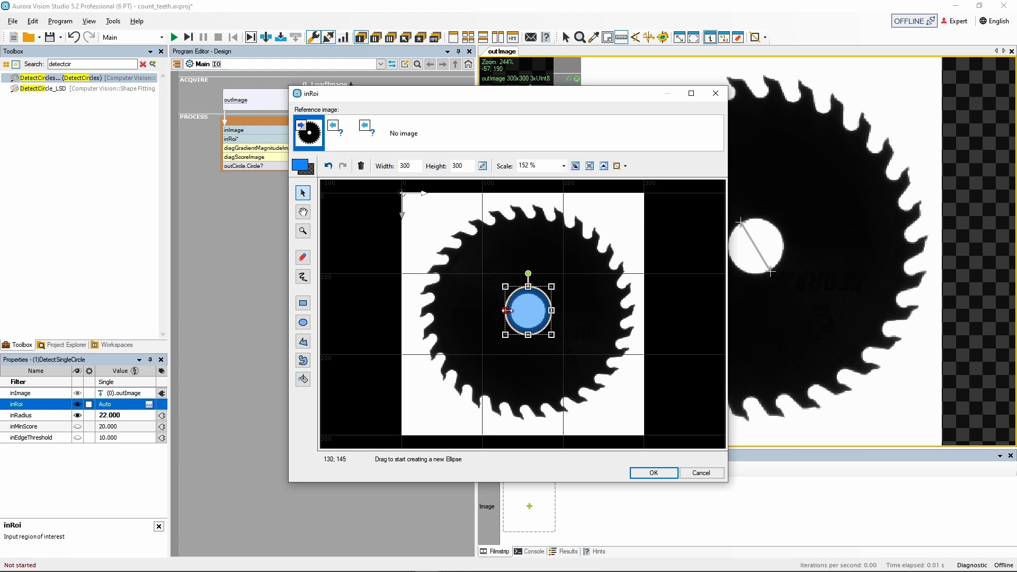
click(648, 473)
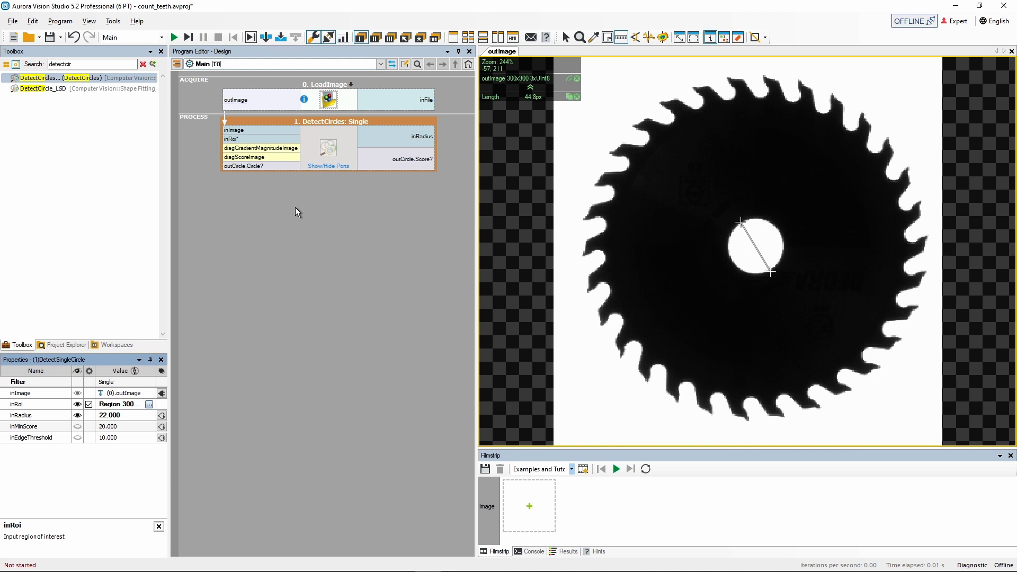
Step: Run the program with outCircle.Circle previewed on the blade image, and expose and preview the outCircle.Center output as well
drag(237, 166, 614, 251)
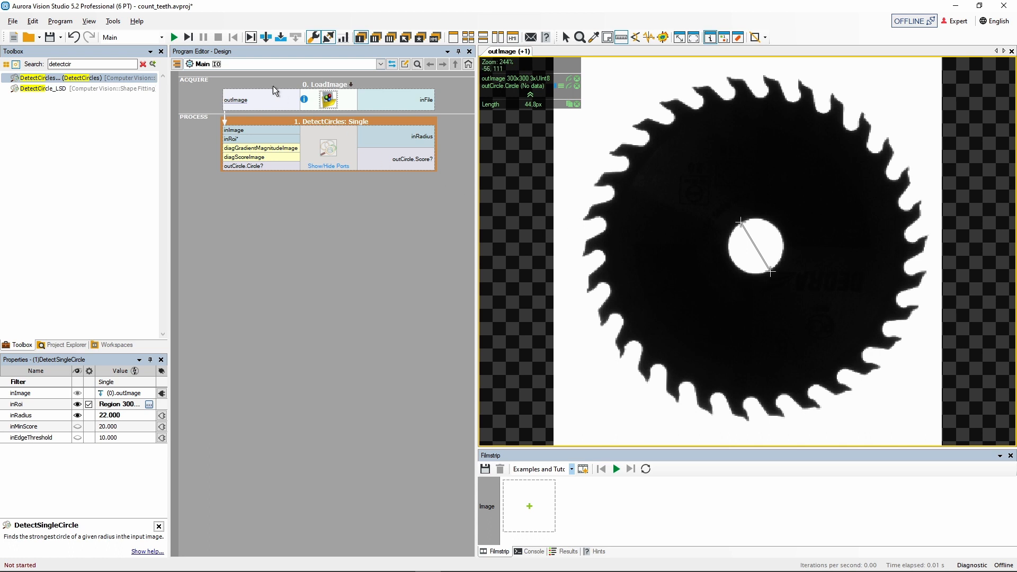
click(189, 39)
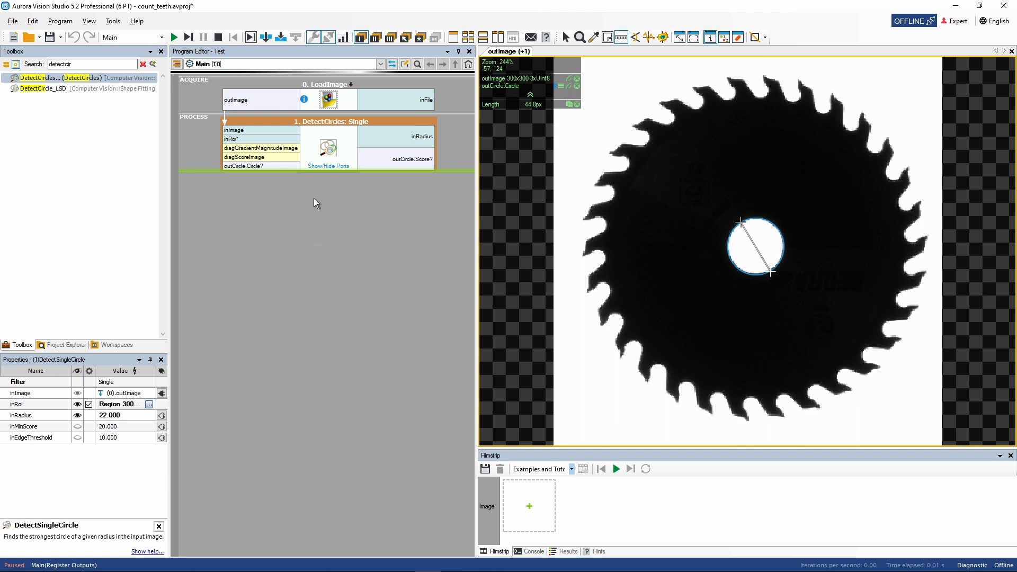
click(328, 167)
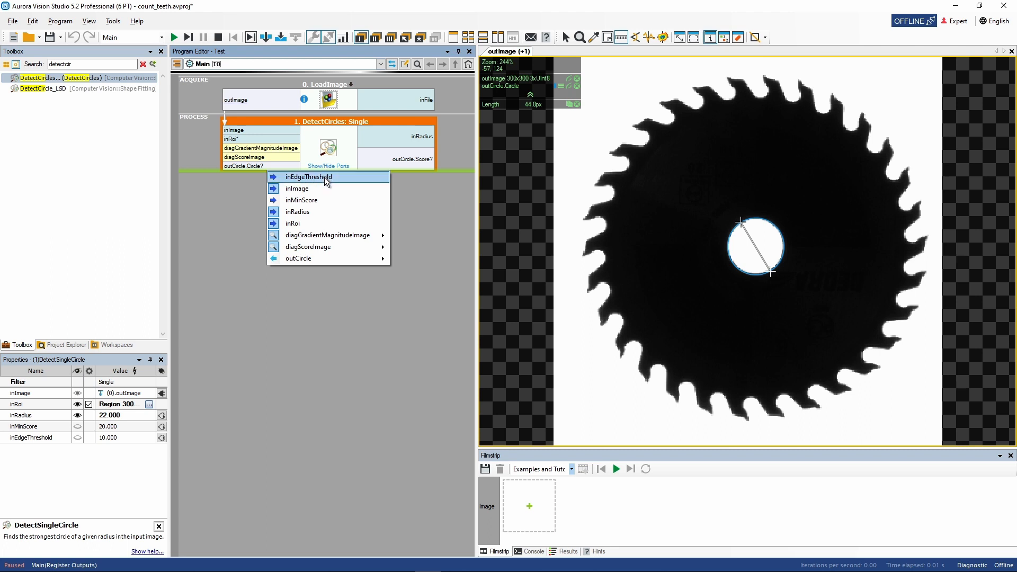
mouse_move(326, 260)
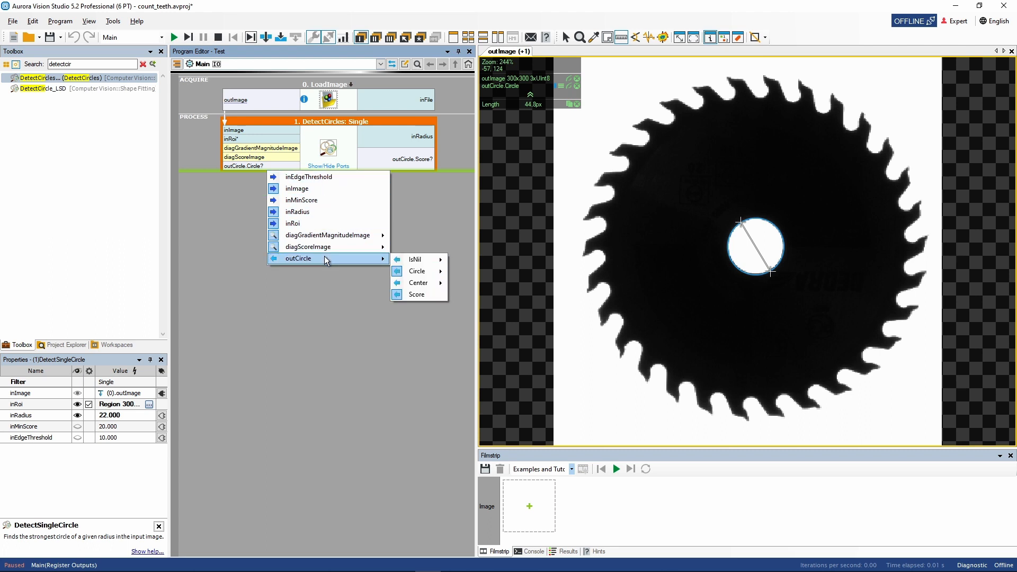
click(419, 284)
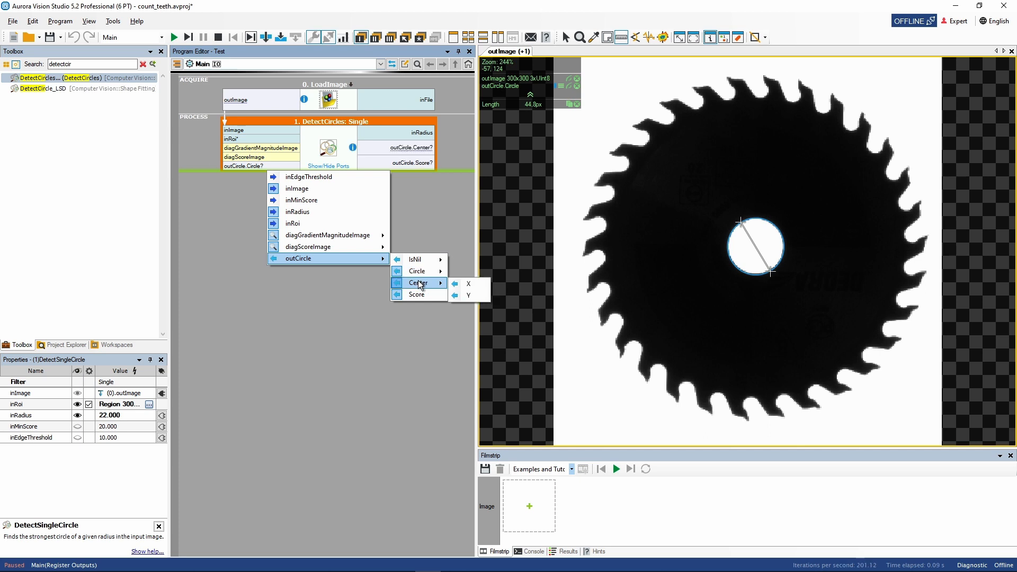
click(436, 189)
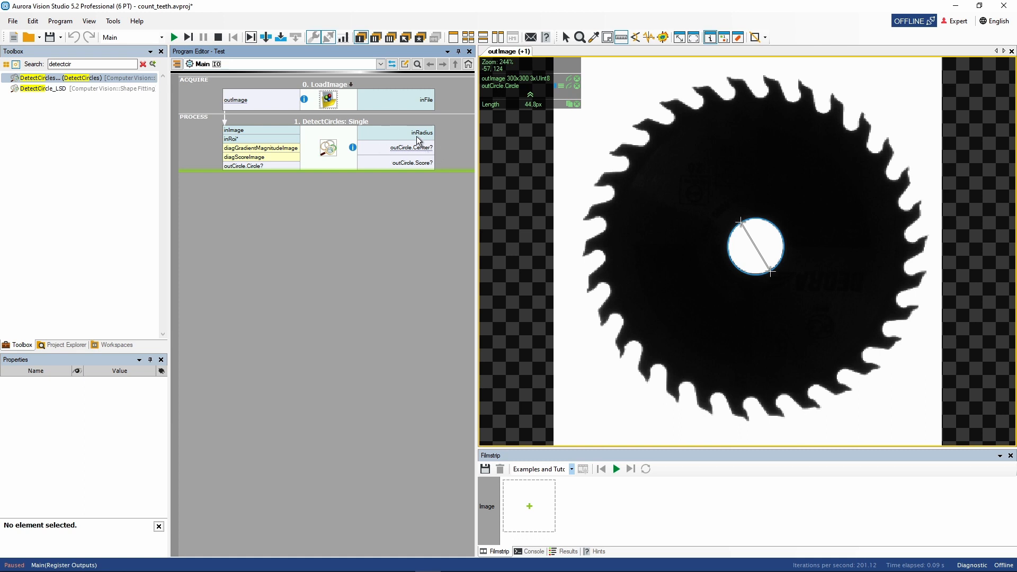
mouse_move(421, 151)
mouse_down()
mouse_move(534, 202)
mouse_move(620, 205)
mouse_up()
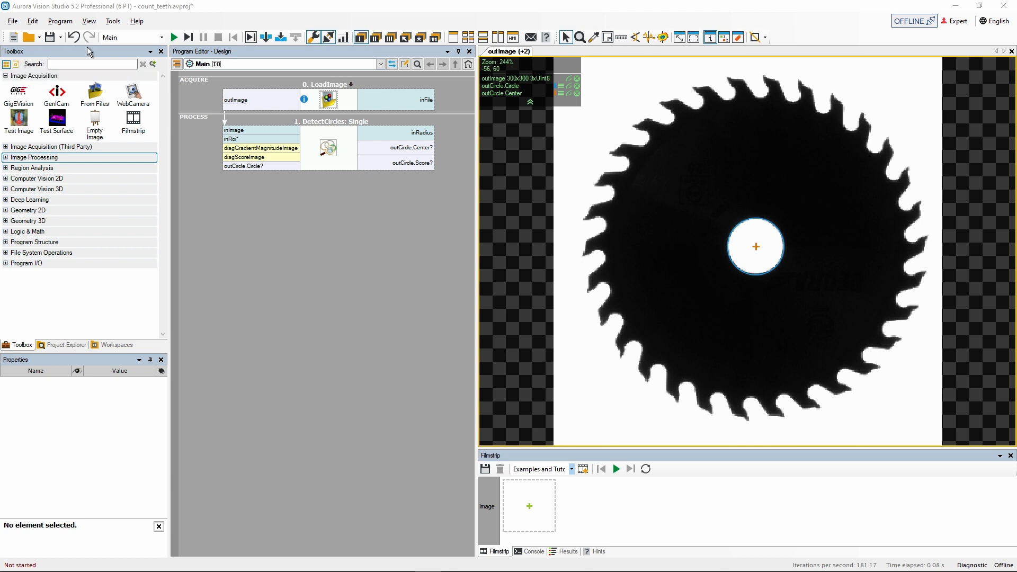
Step: Find the CreateCirclePath filter and add it to the program below DetectCircles
click(71, 62)
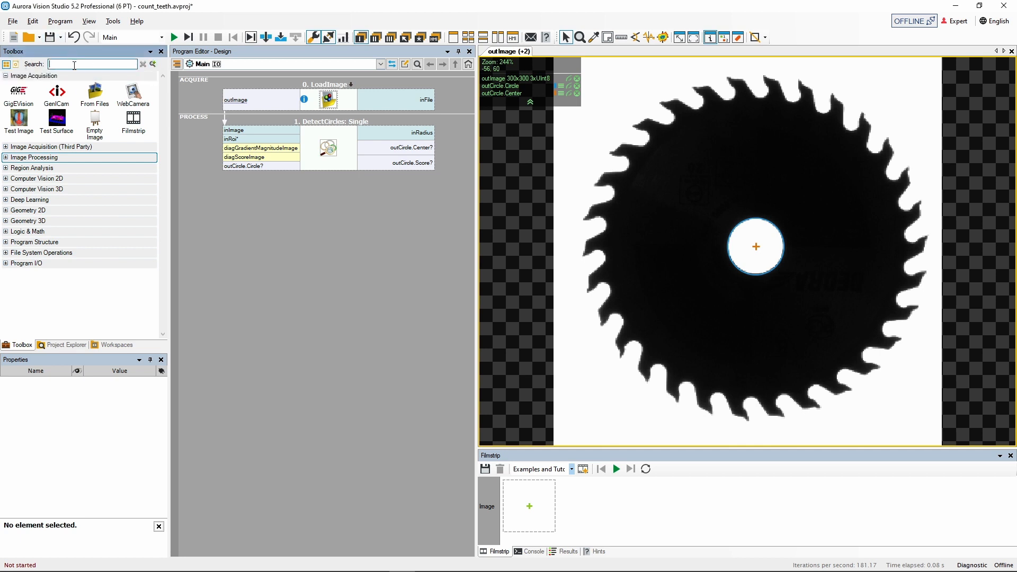
text(createcir)
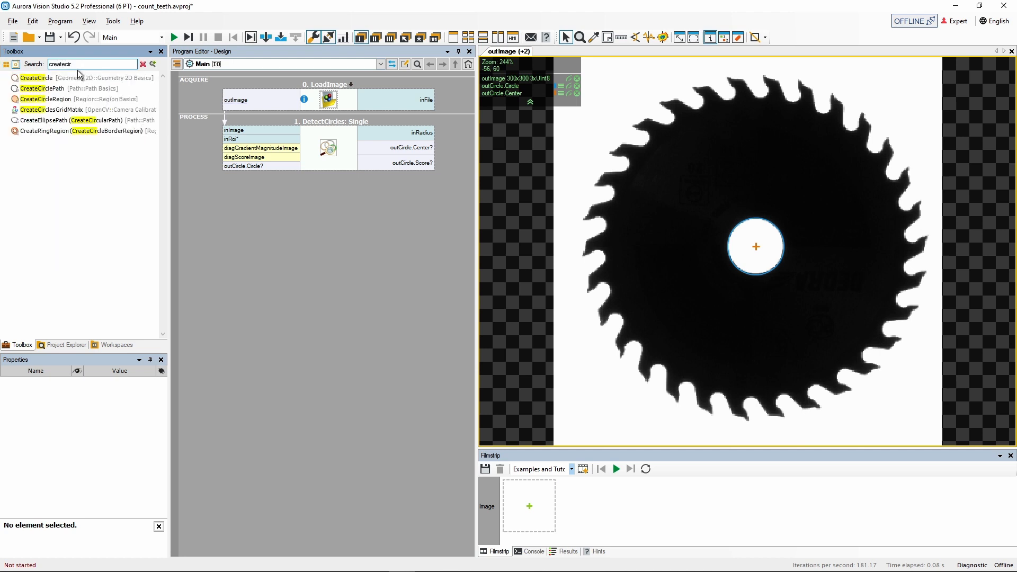
click(66, 77)
click(61, 88)
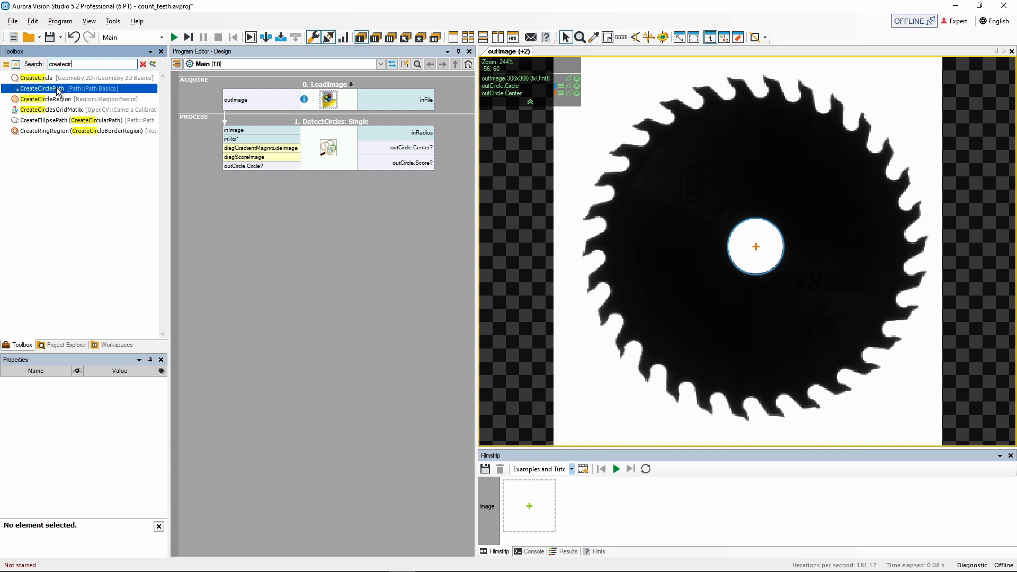
click(55, 99)
click(53, 110)
drag(37, 93, 318, 198)
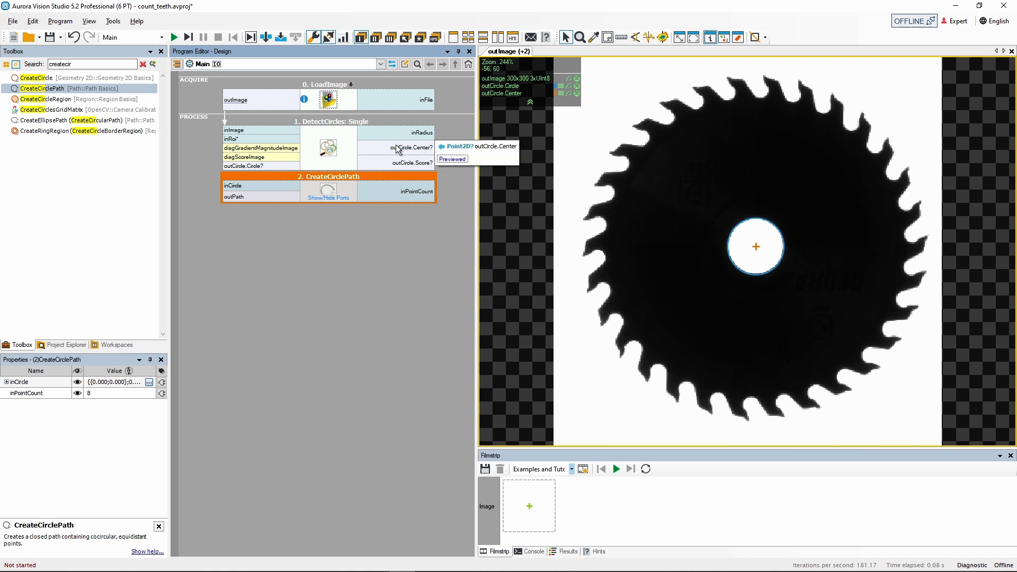
Step: Try to connect the DetectCircles outCircle.Center output to an input of the CreateCirclePath filter
drag(445, 149, 333, 197)
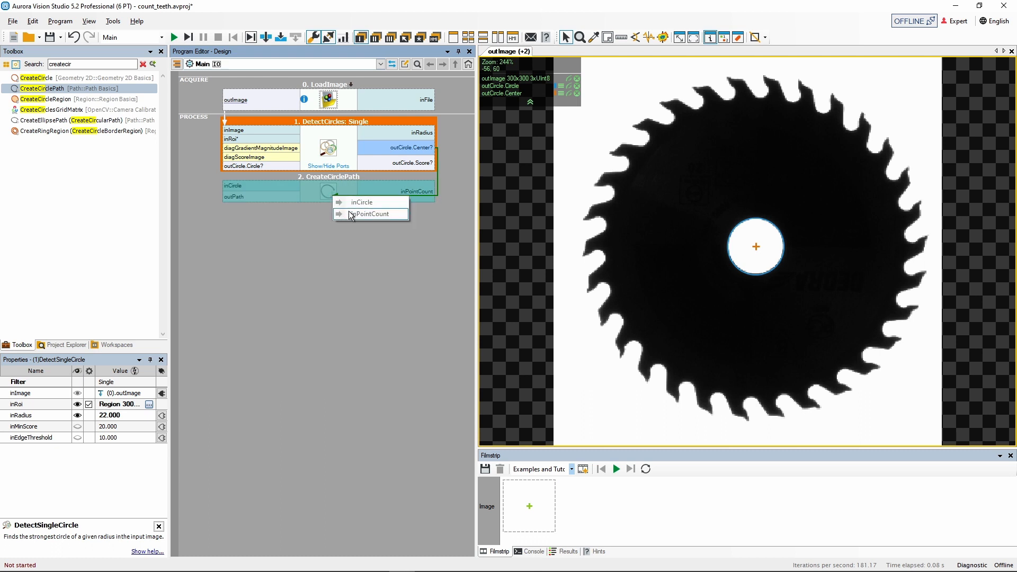
click(318, 223)
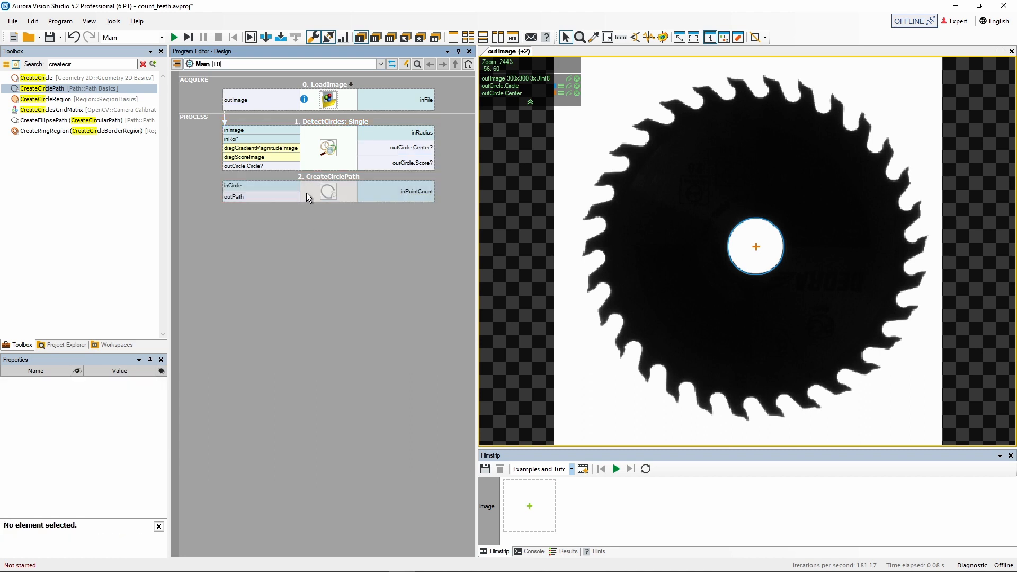
click(308, 198)
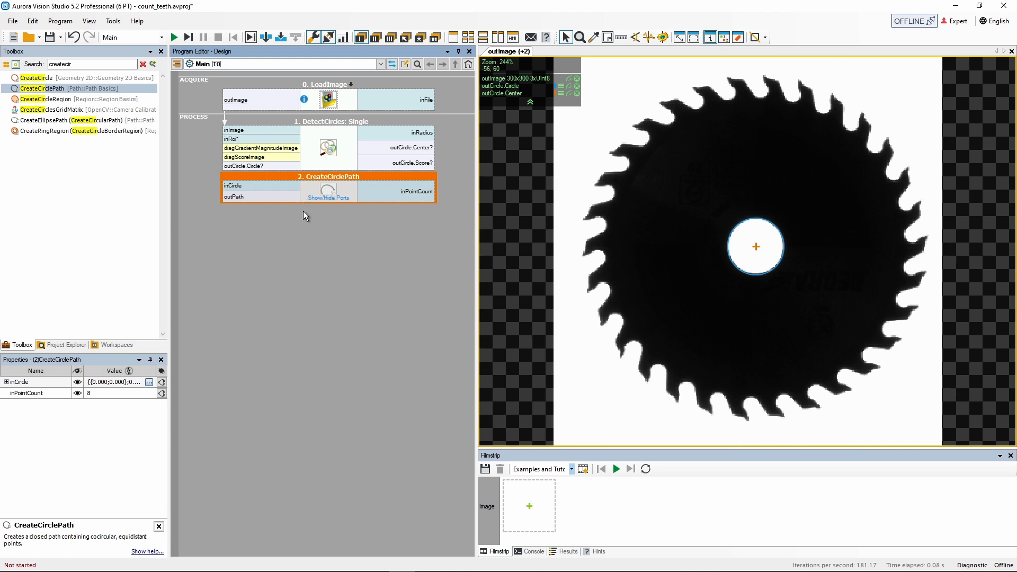
Step: Examine the CreateCirclePath inCircle parameter's structure, including its Center X and Y coordinates and its Radius
click(60, 380)
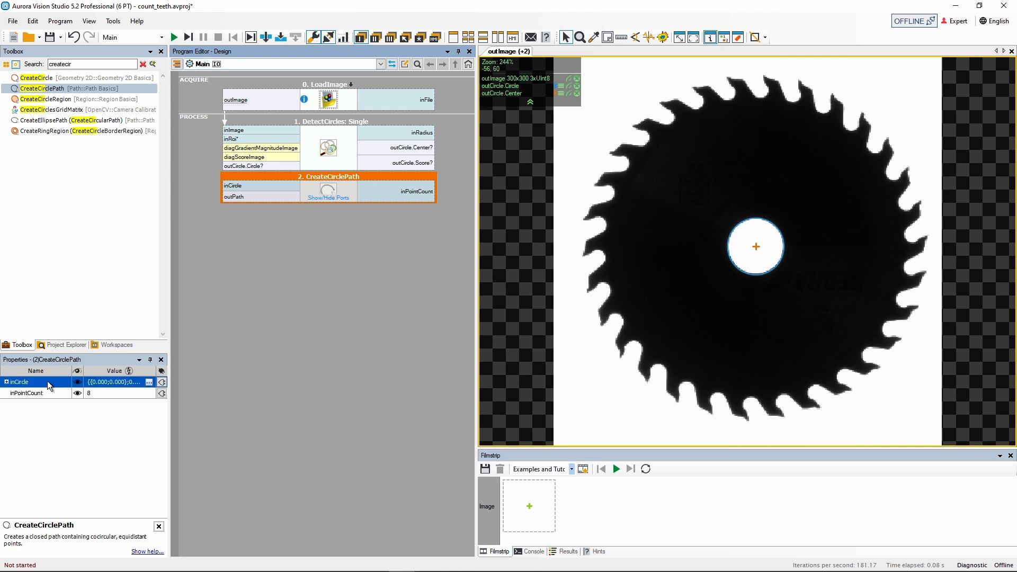
click(53, 392)
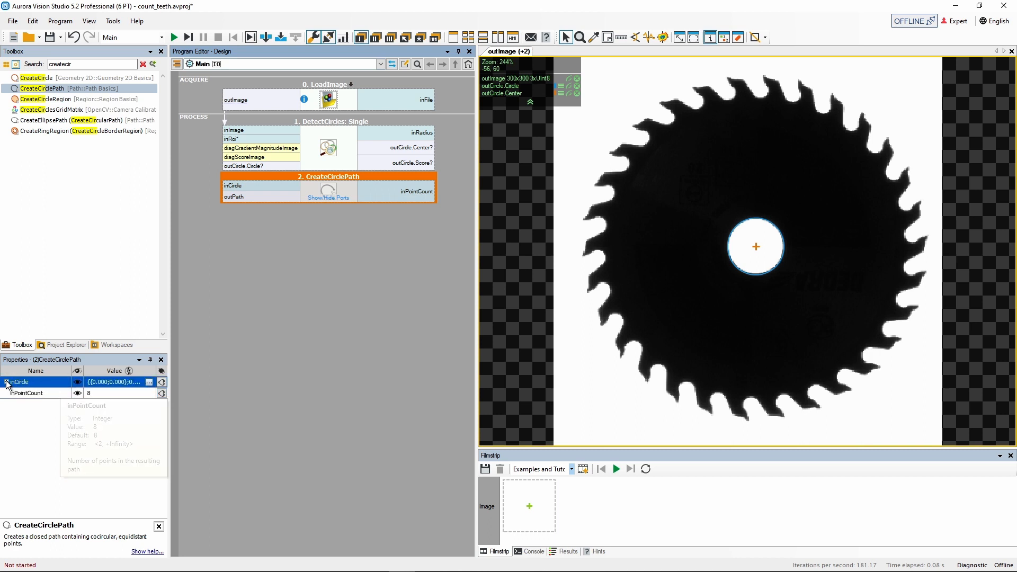
double_click(62, 381)
click(60, 391)
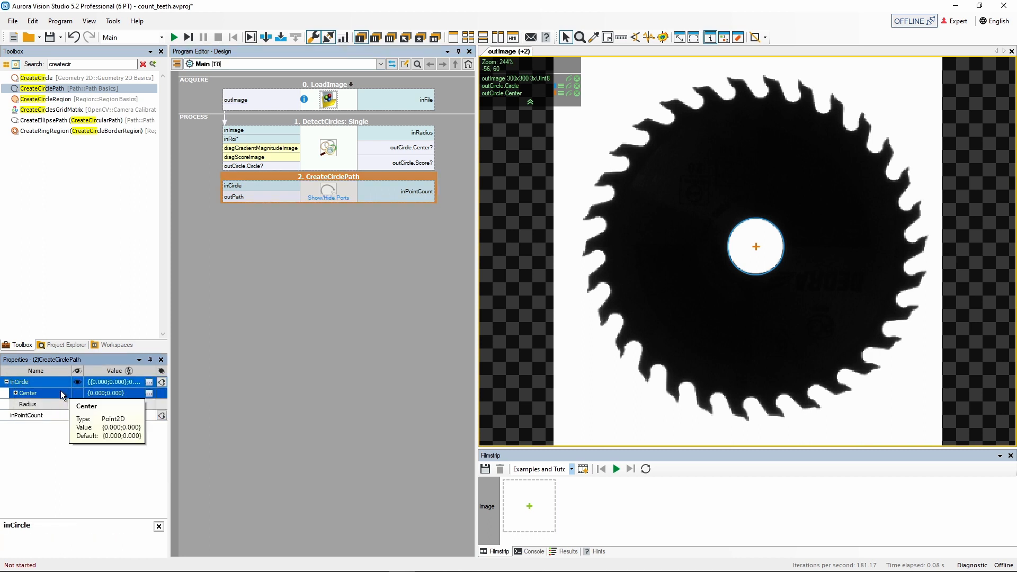
click(16, 392)
click(56, 404)
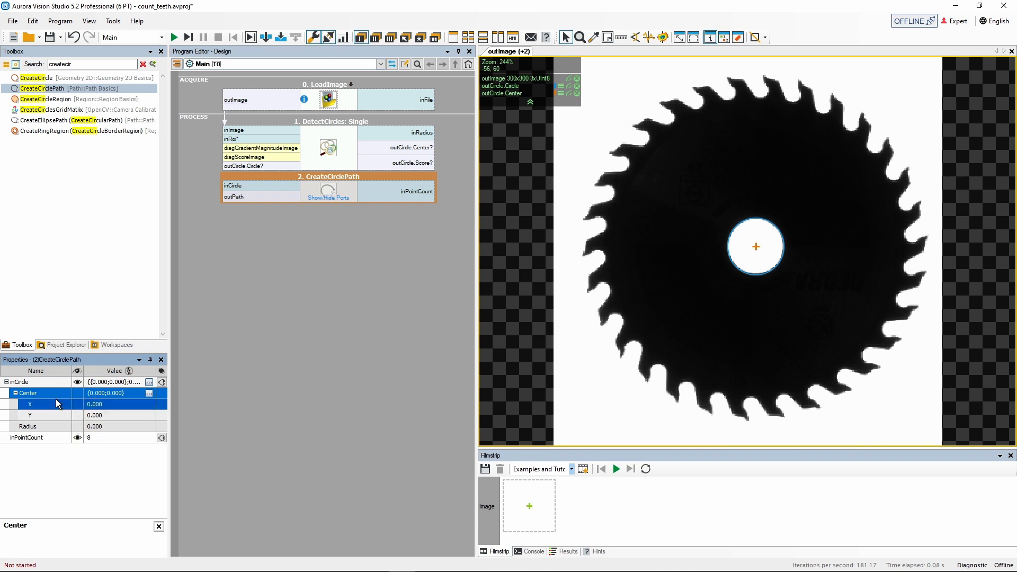
click(59, 412)
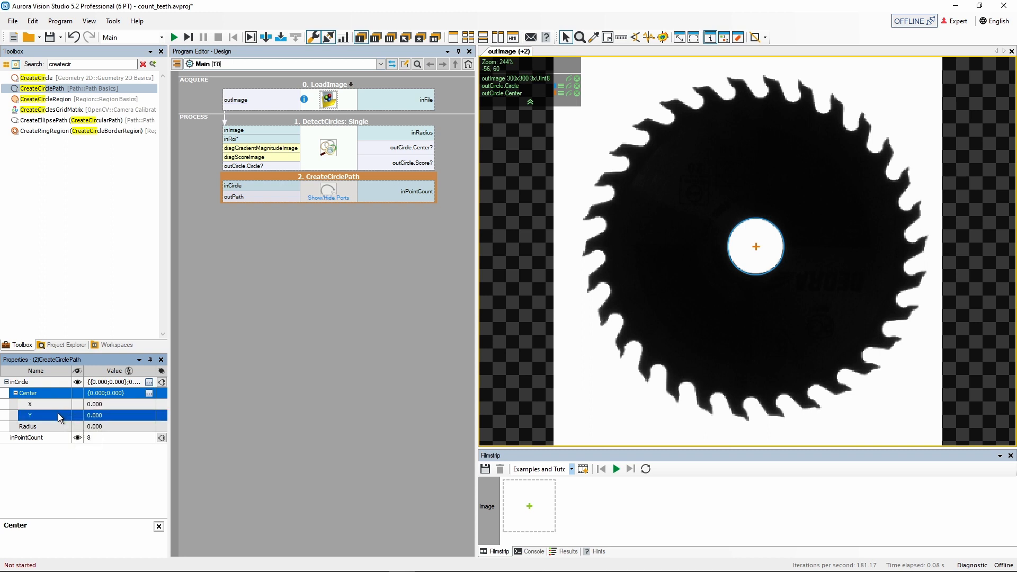
click(58, 427)
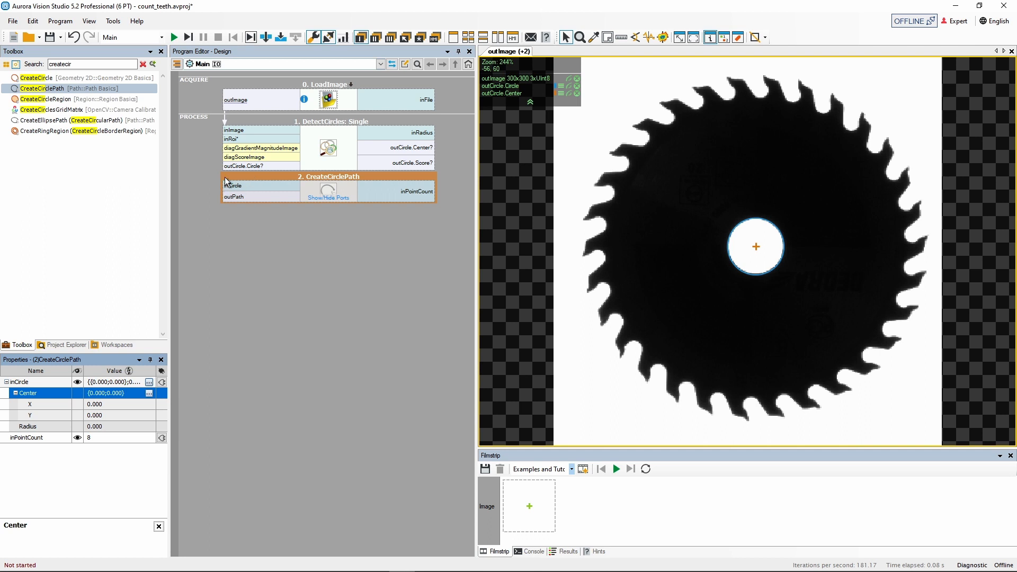
Step: Expand the structure fields of the CreateCirclePath inCircle input and connect the DetectCircles outCircle.Center output to inCircle.Center
right_click(256, 184)
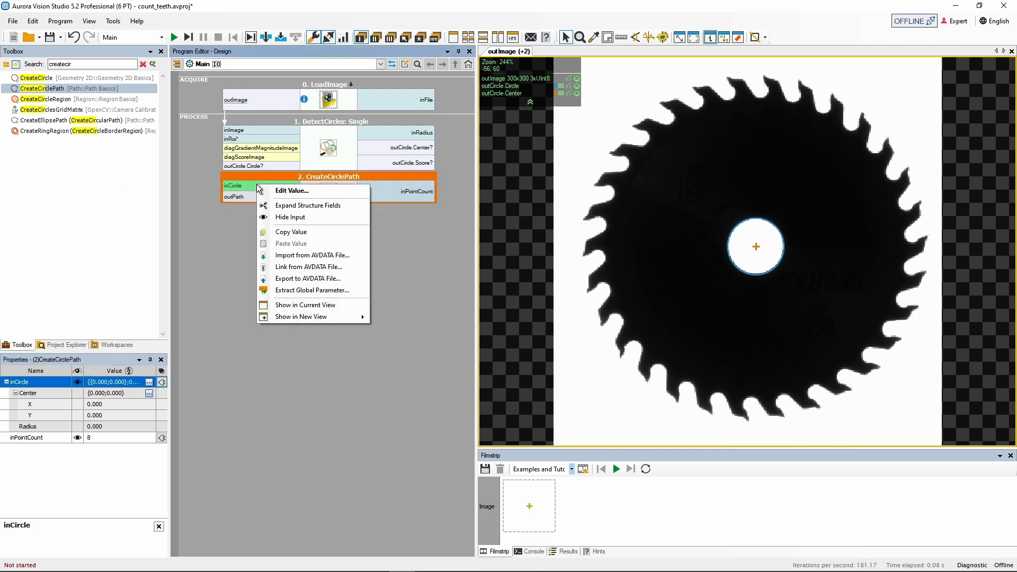
click(300, 205)
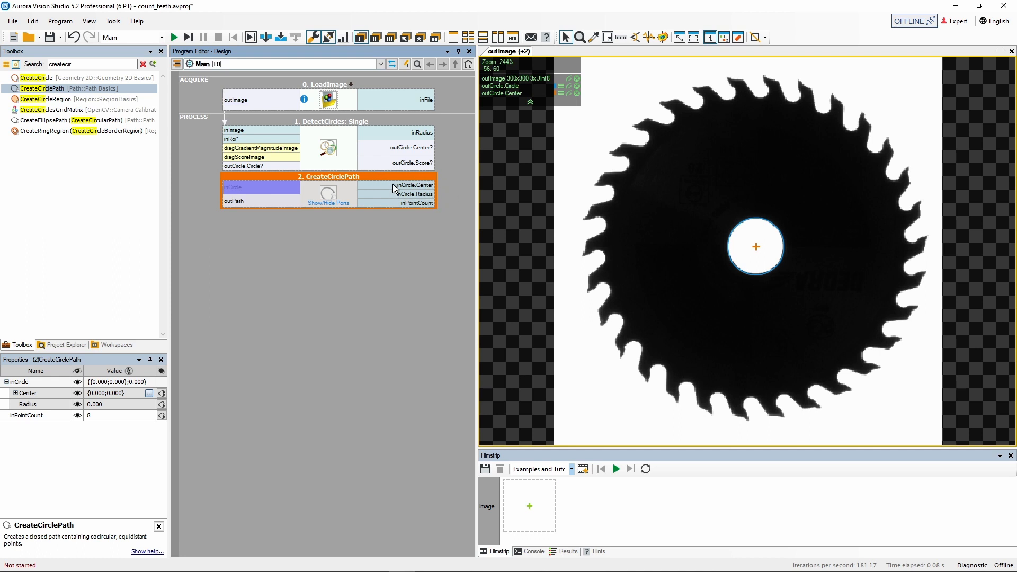
drag(404, 147, 425, 187)
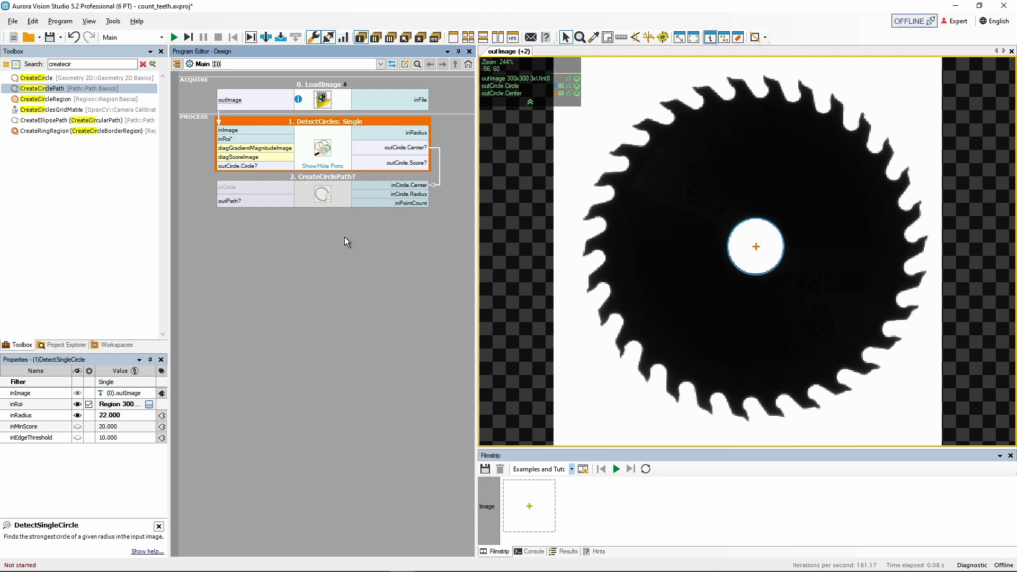
Step: Measure the saw blade's diameter from tooth tip to tooth tip and set the CreateCirclePath Radius to 125
click(621, 38)
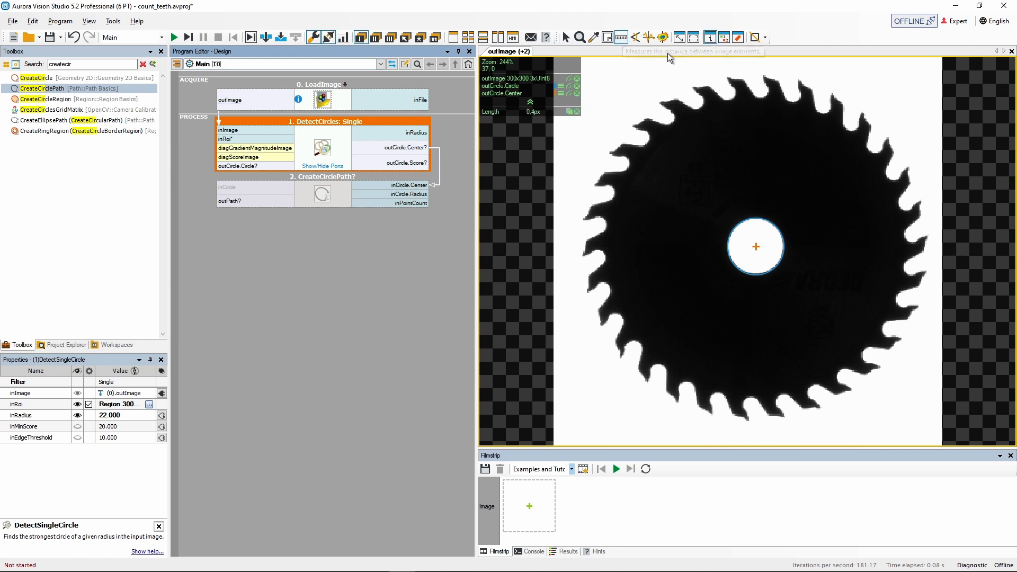
drag(735, 77, 774, 416)
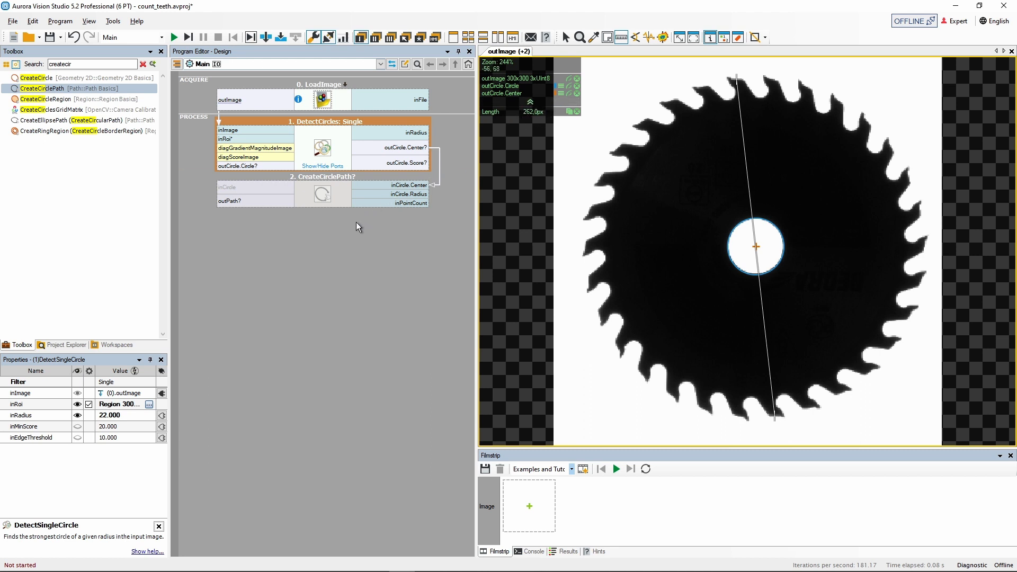
click(306, 200)
click(112, 404)
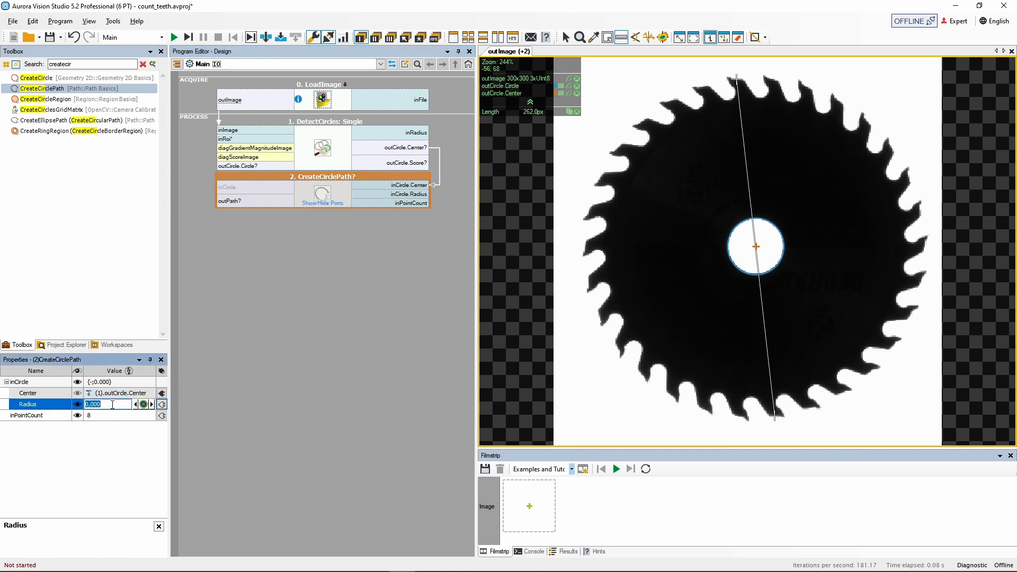
text(125)
key(Return)
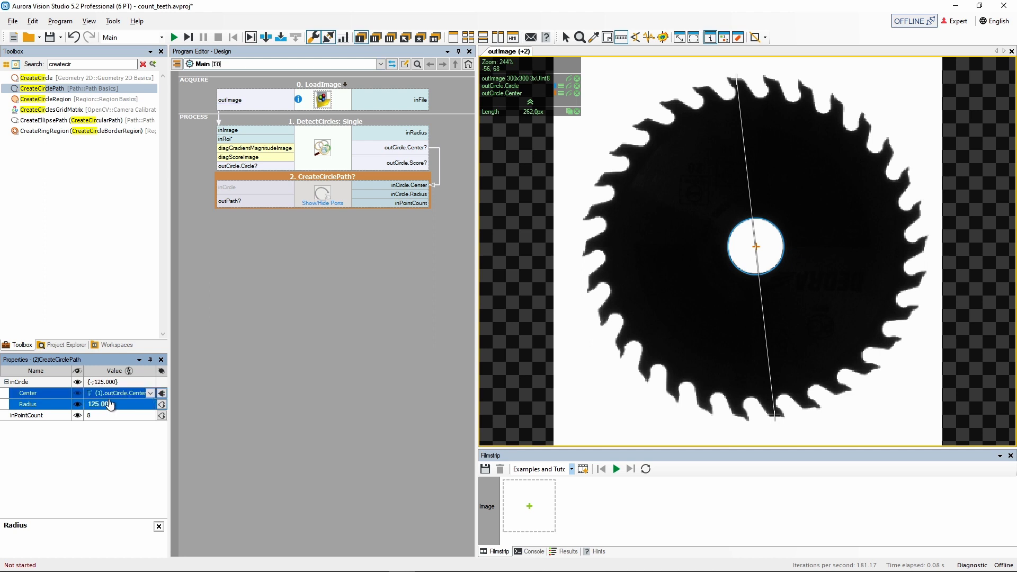
Step: Preview the CreateCirclePath outPath on the blade image in a program run and set inPointCount to 40
drag(253, 201, 594, 299)
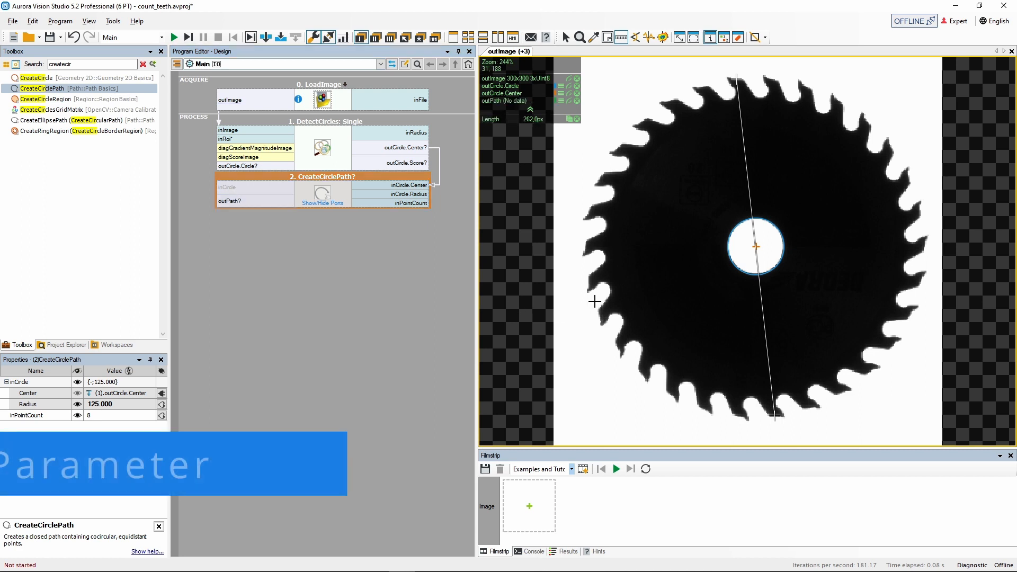
click(189, 36)
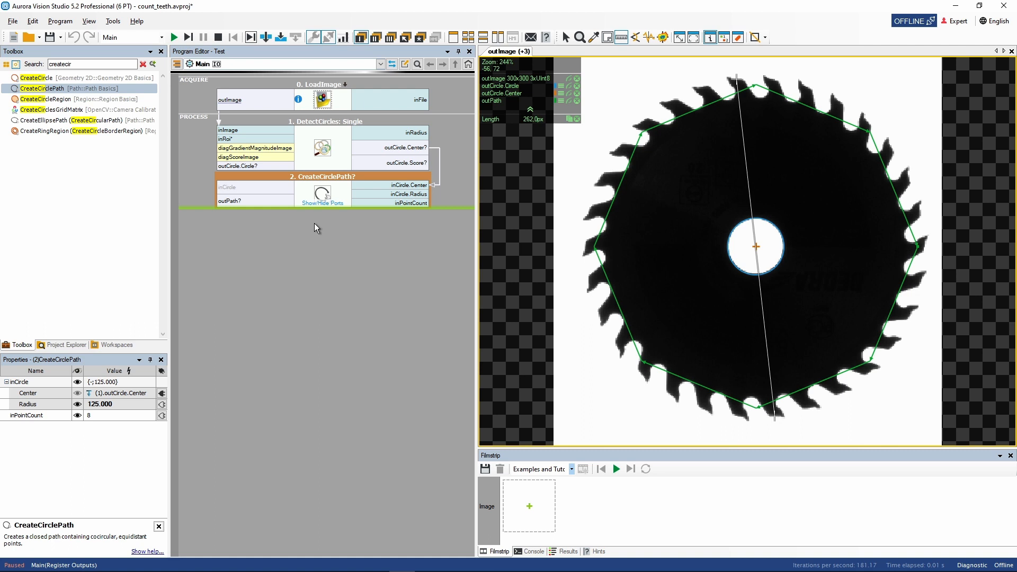
click(43, 416)
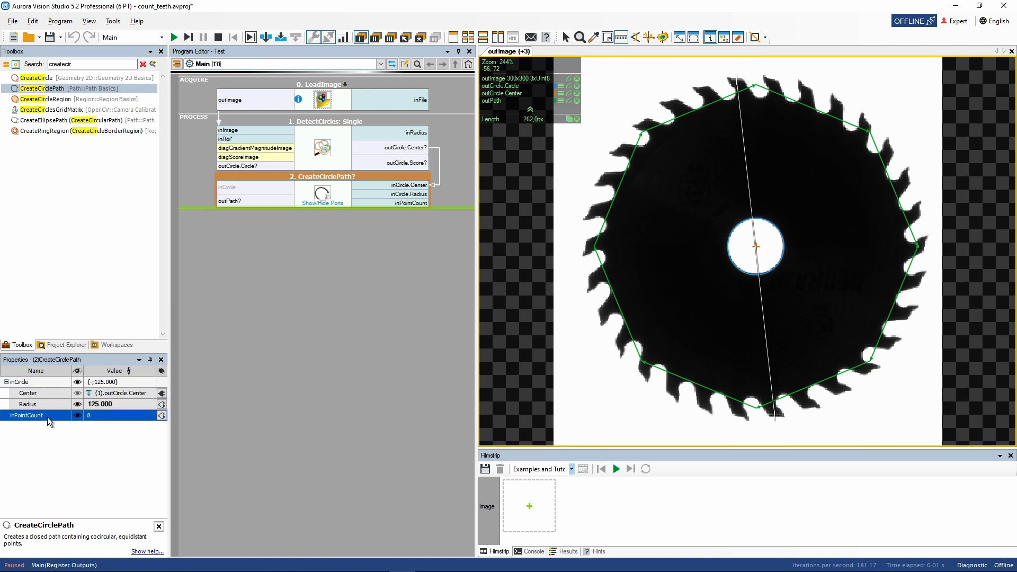
click(105, 415)
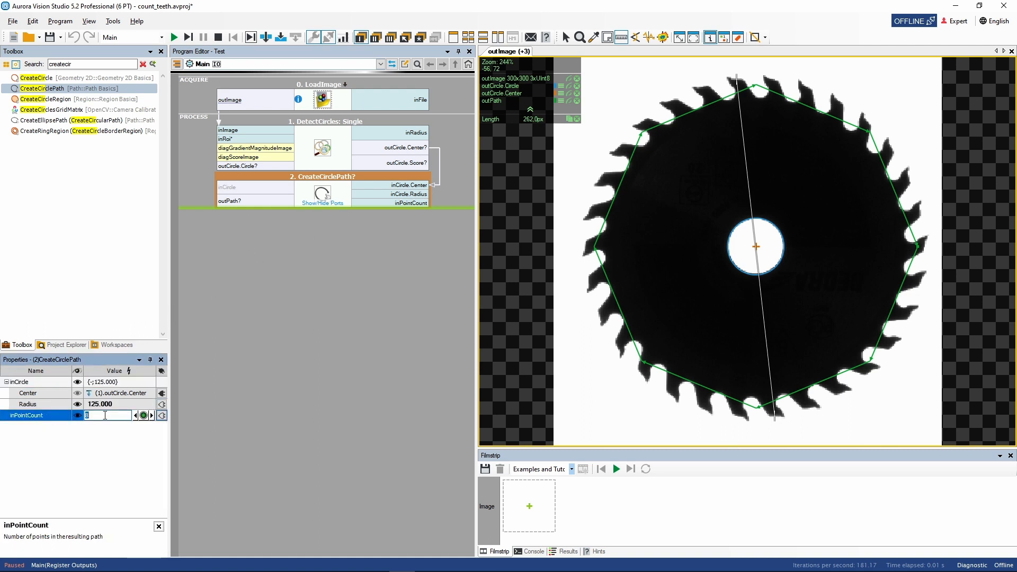
text(40)
key(Return)
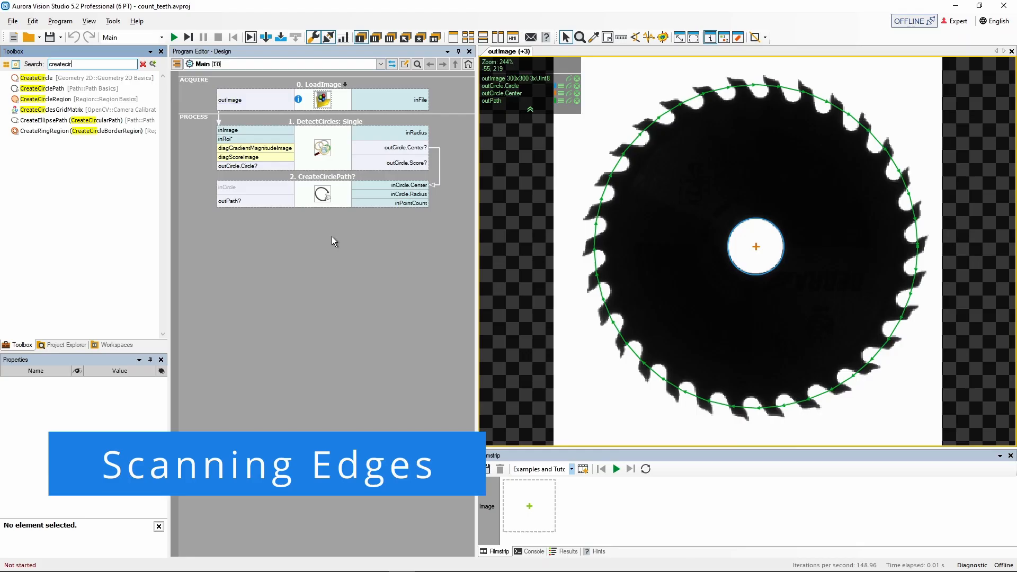
Step: Add the Multiple variant of Scan Stripes from the Computer Vision 2D Scan Edges 1D filters below CreateCirclePath
click(7, 64)
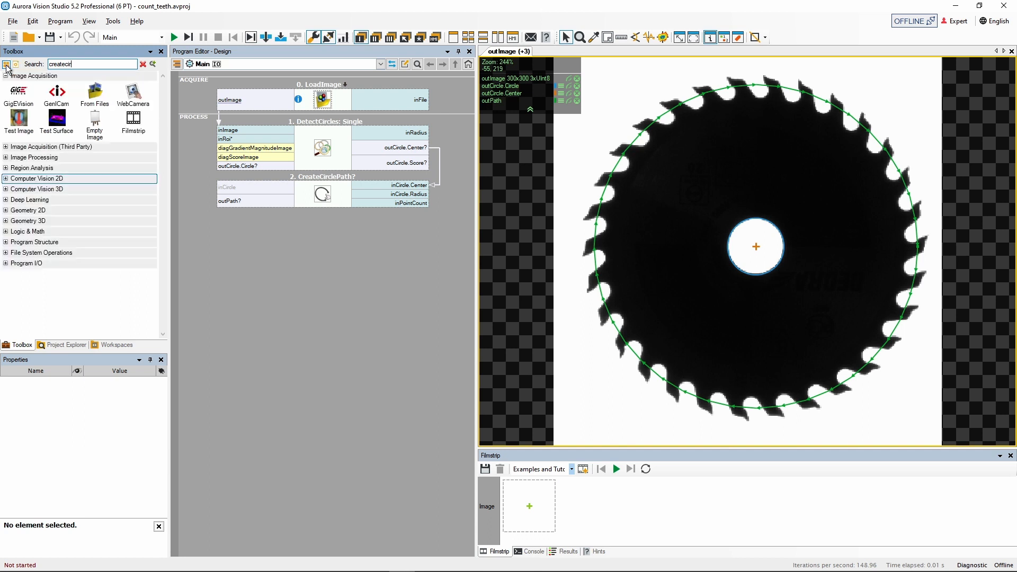
click(31, 179)
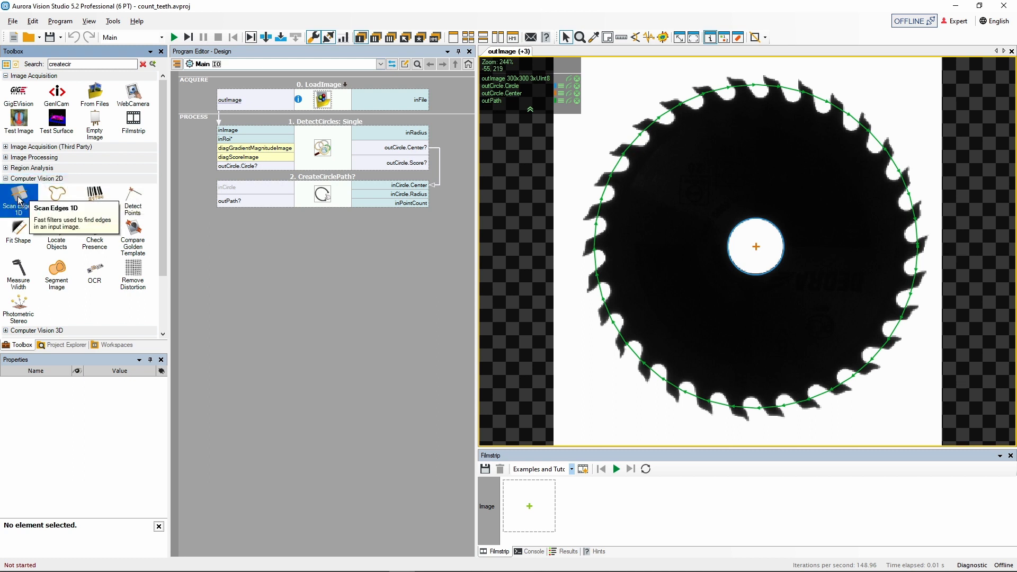
drag(18, 200, 332, 246)
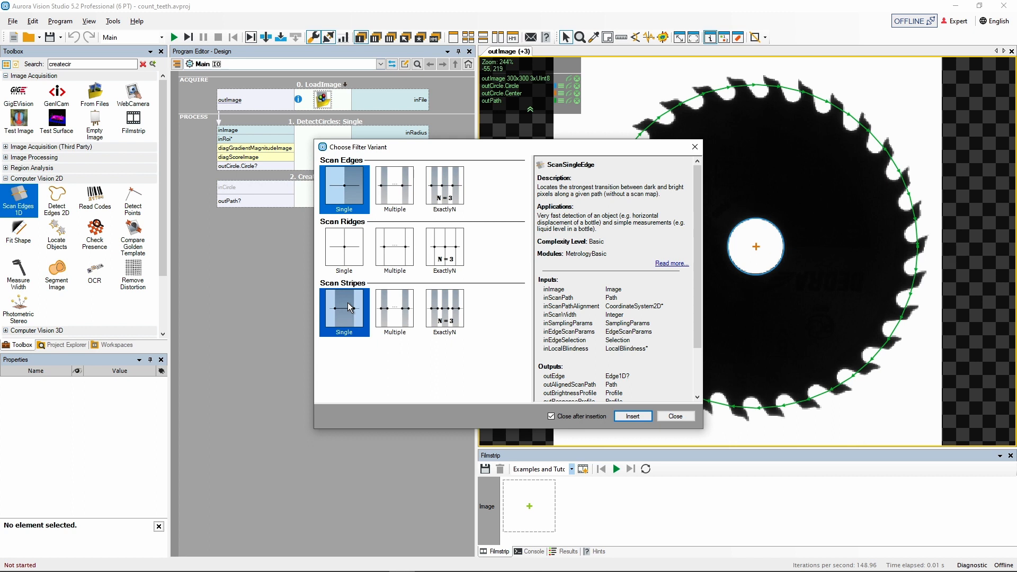
click(397, 310)
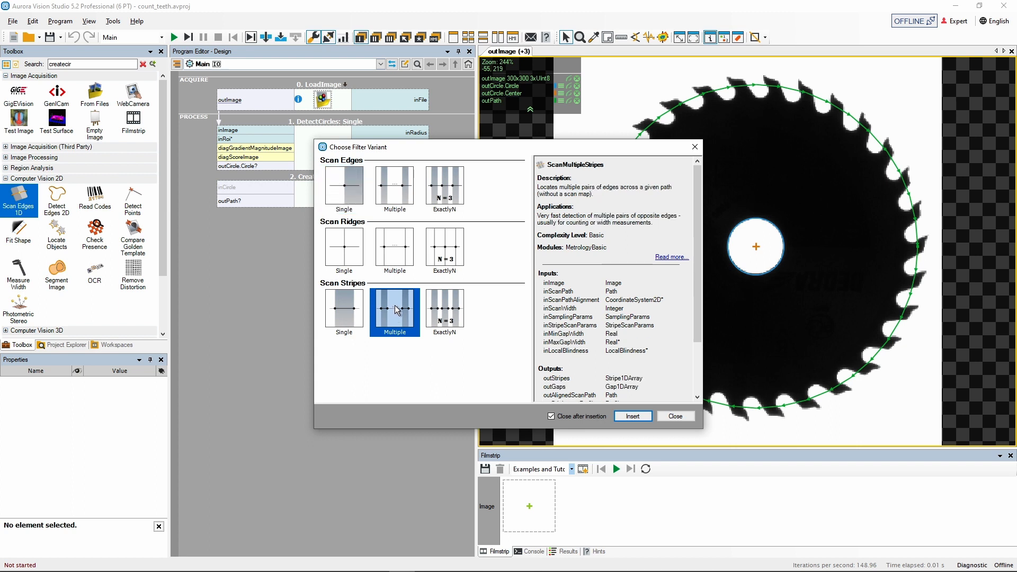
click(632, 416)
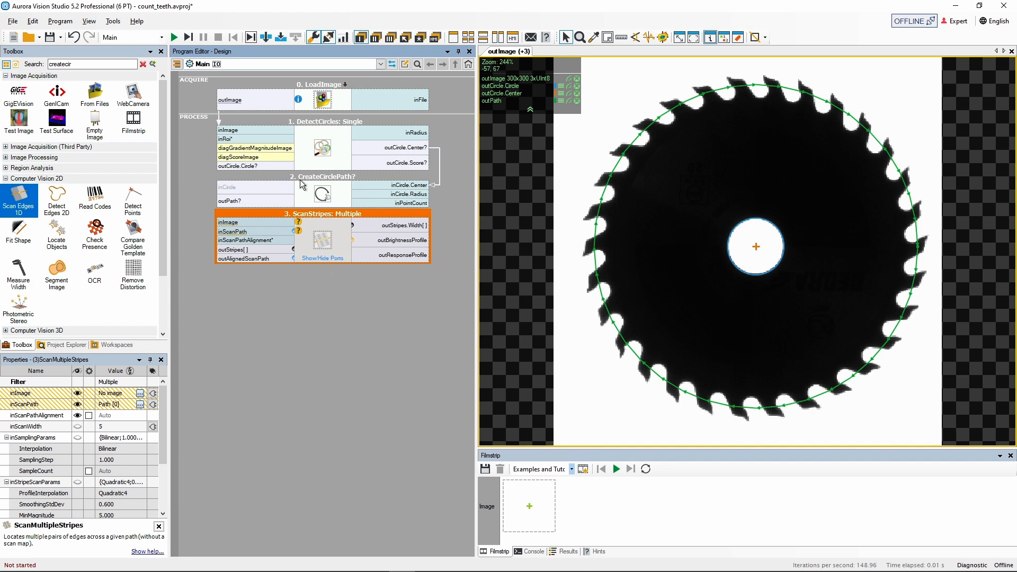
Step: Check the program for issues, and connect the LoadImage outImage to the ScanStripes inImage and the CreateCirclePath outPath to inScanPath
click(188, 39)
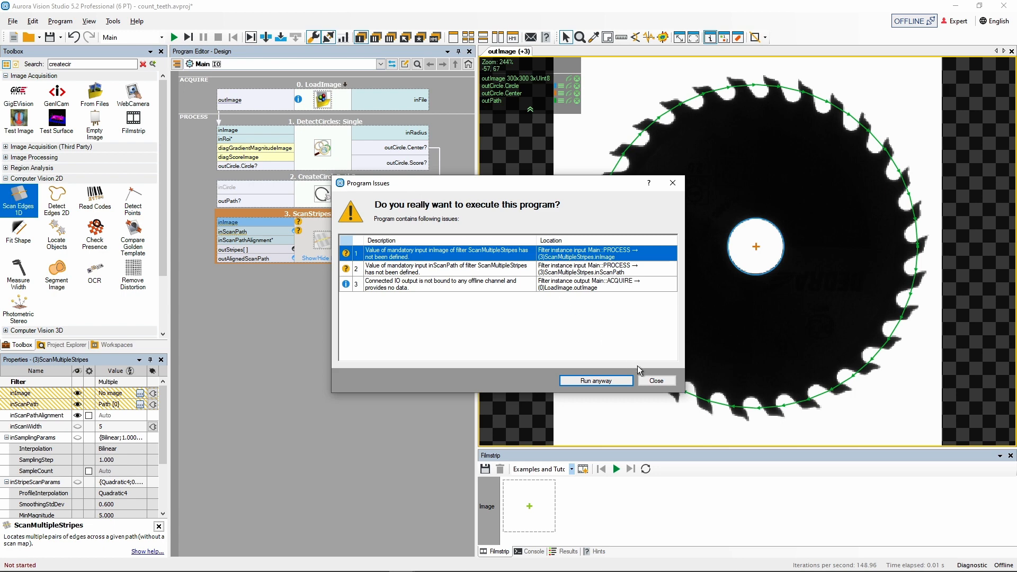
click(655, 381)
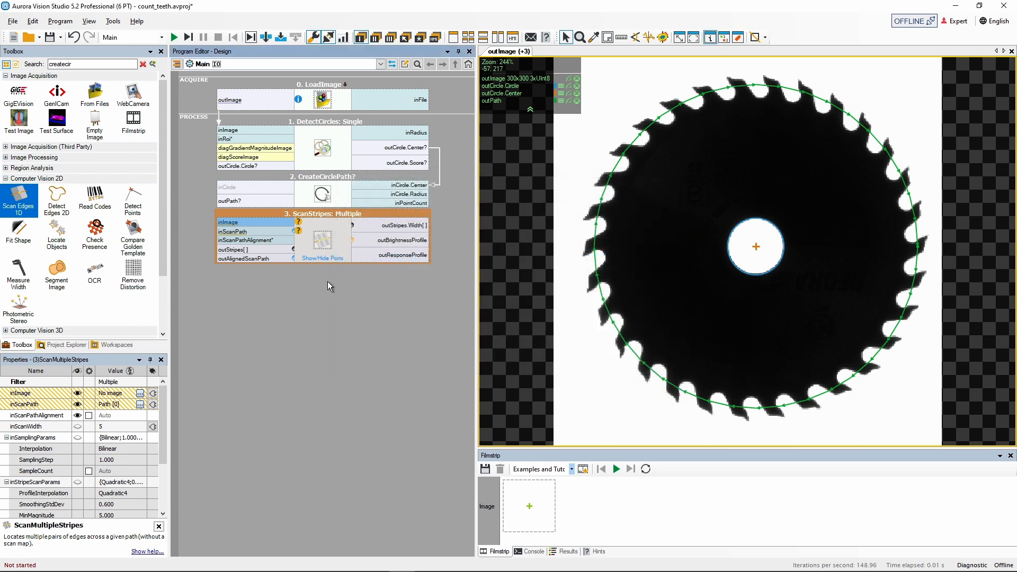
click(225, 102)
drag(207, 99, 212, 231)
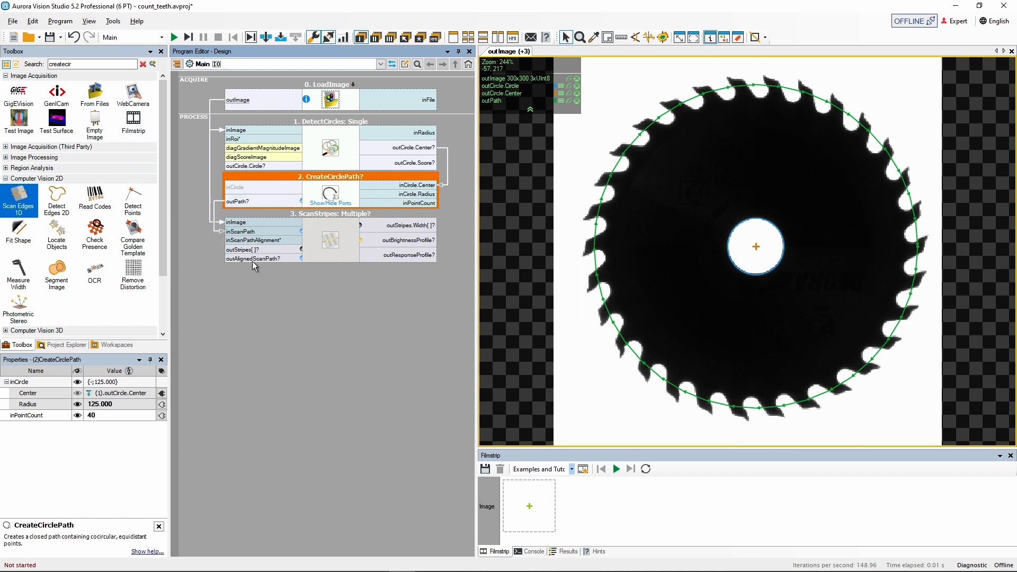
Step: Examine the ScanStripes filter's parameters, including its sampling settings, smoothing, stripe polarity and gap width limits
click(312, 258)
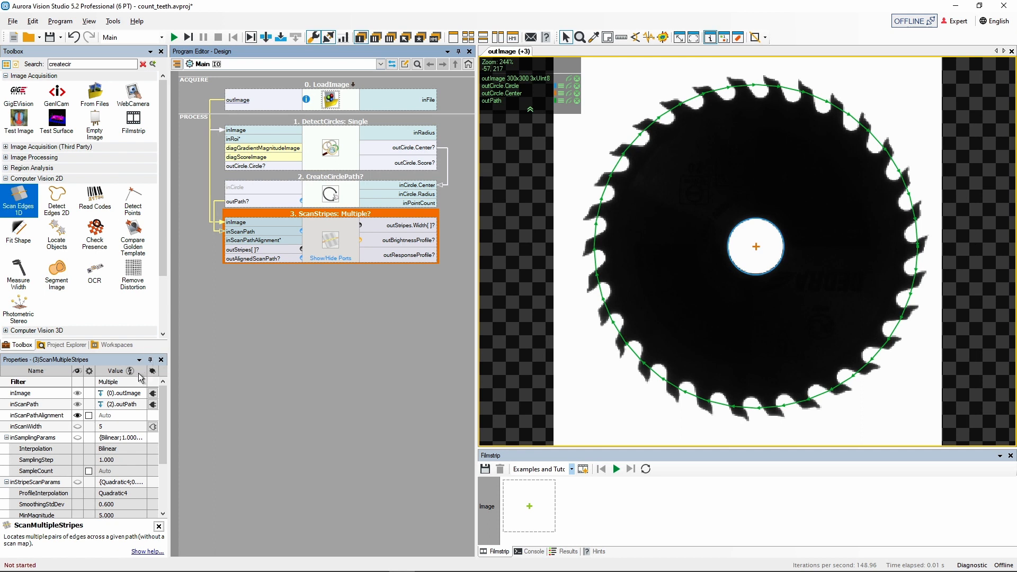
scroll(135, 397, down, 1)
scroll(136, 397, down, 2)
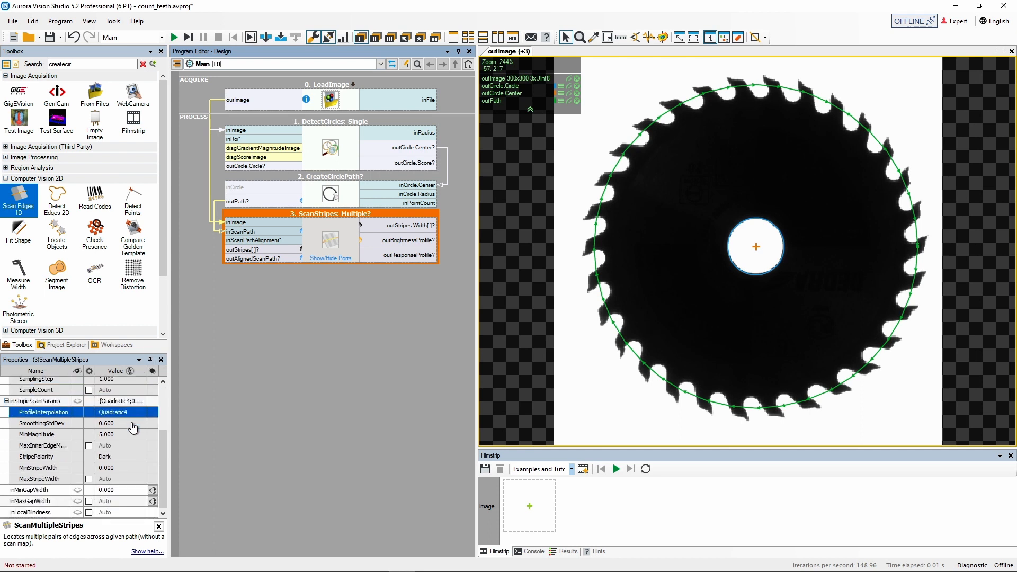
click(126, 501)
scroll(126, 503, up, 3)
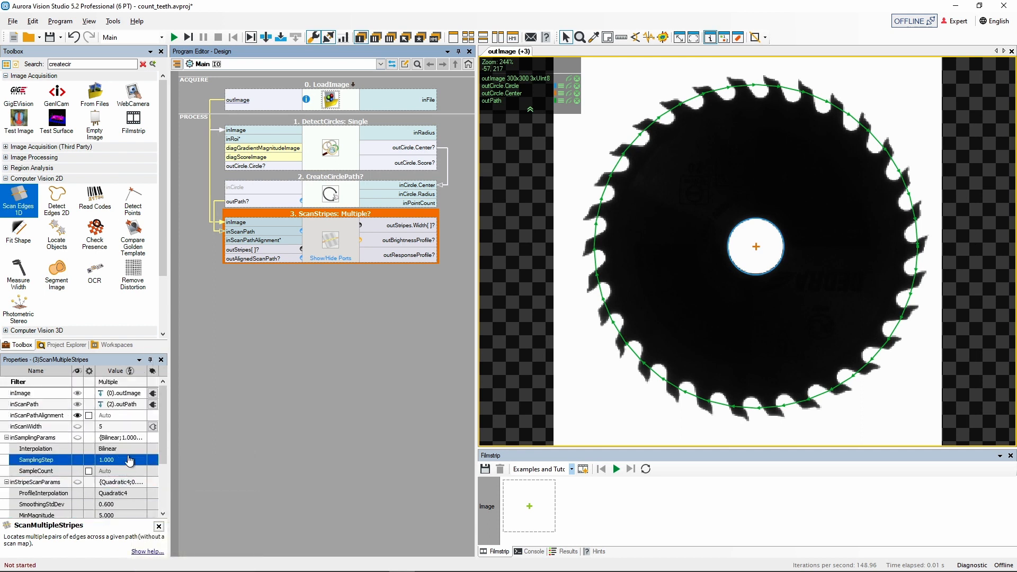
click(127, 393)
scroll(126, 393, down, 2)
click(124, 401)
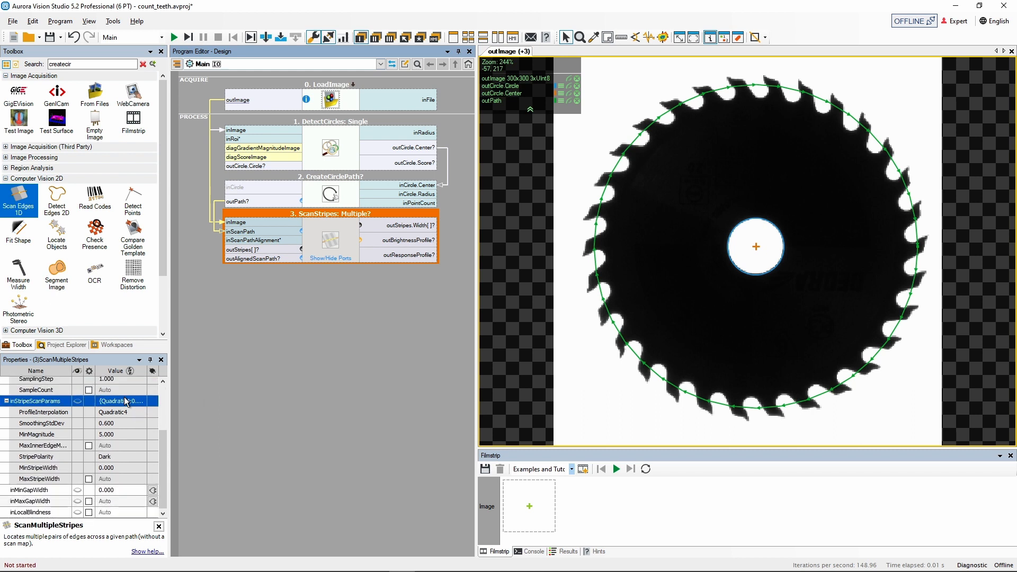
click(122, 424)
click(119, 457)
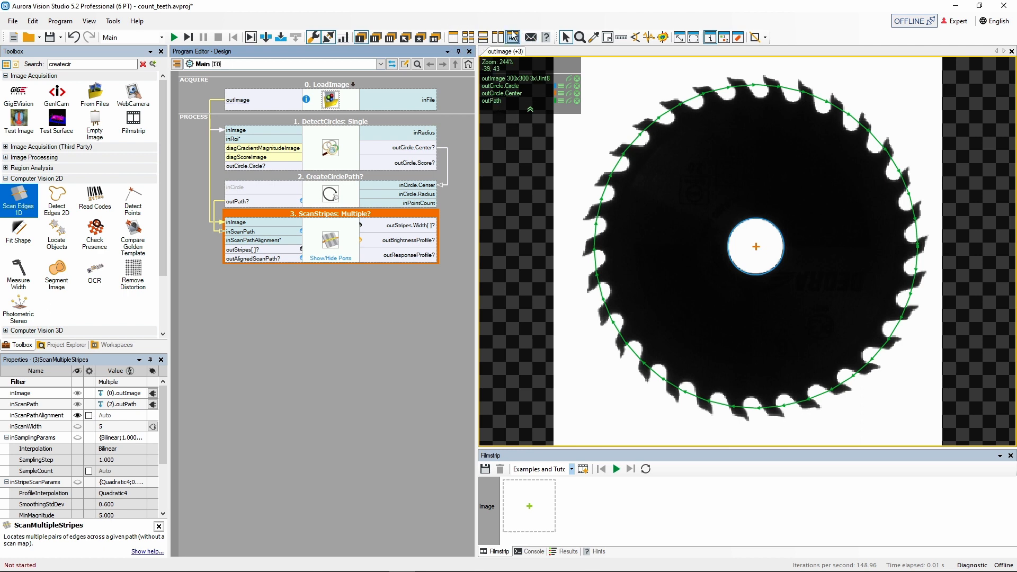
Step: Split the blade image preview into two stacked views and enlarge the upper one
click(507, 53)
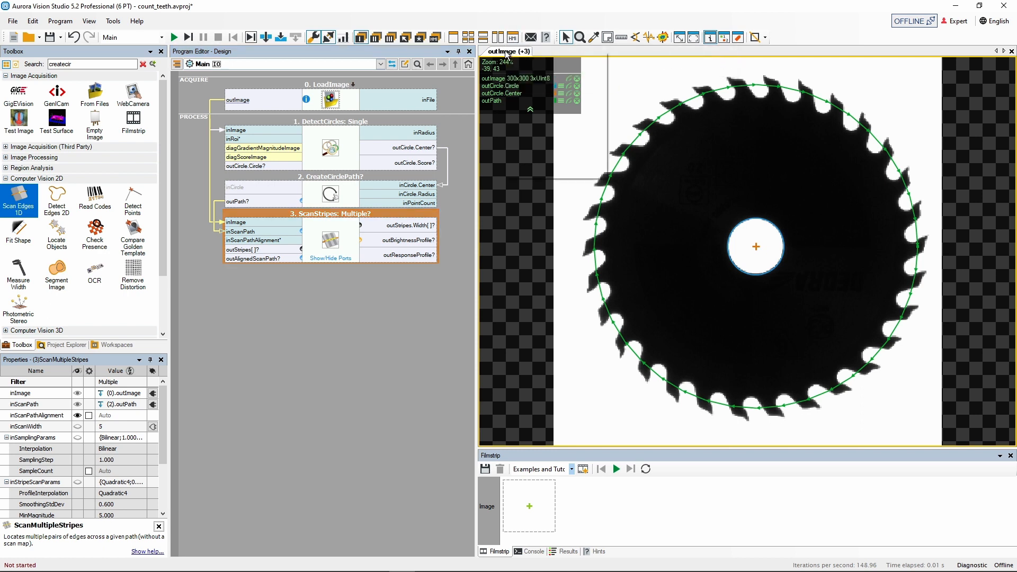
right_click(507, 52)
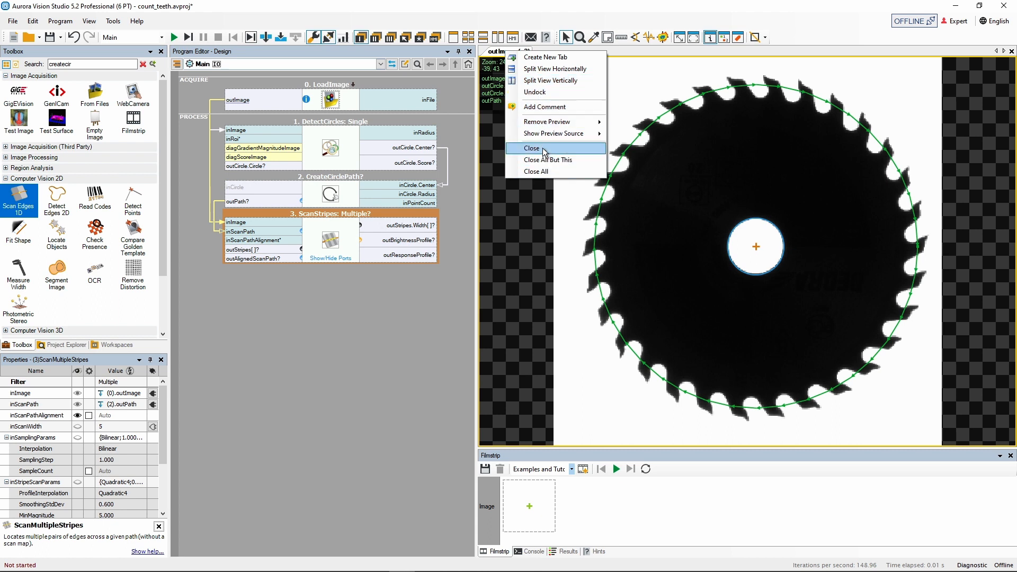
click(541, 74)
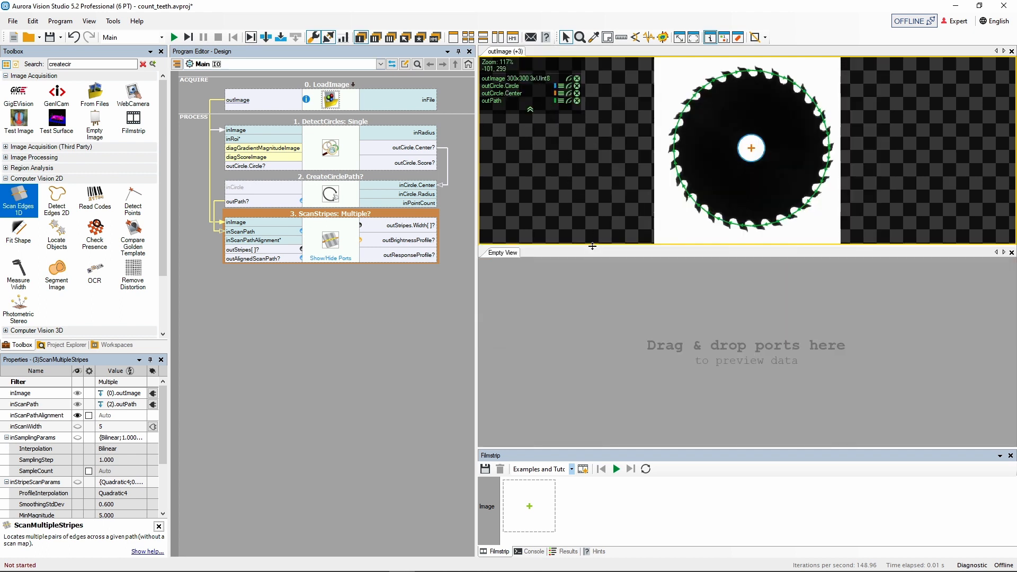
drag(593, 246, 604, 357)
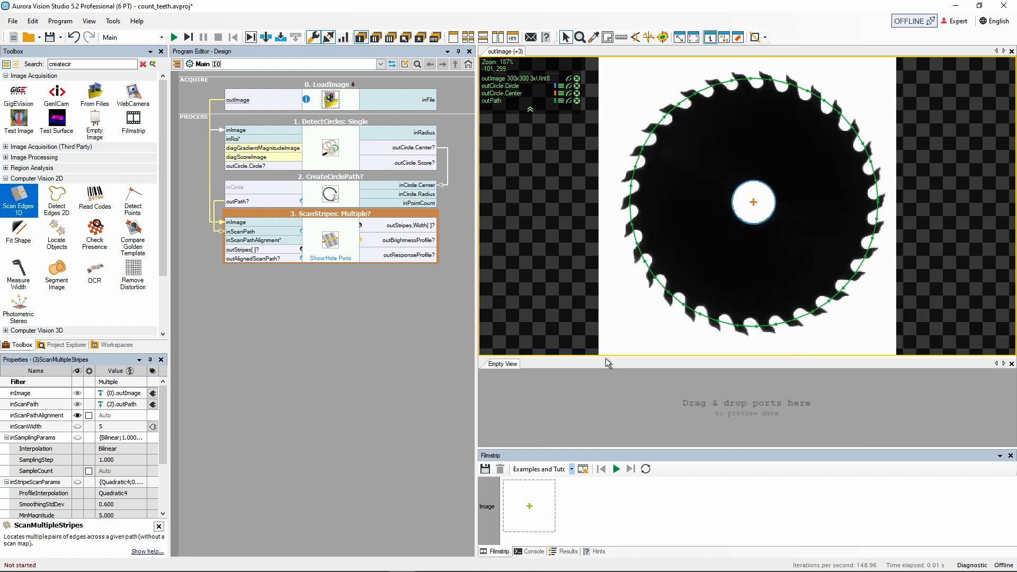
Step: Split the blade preview into two side-by-side views and show the LoadImage outImage with the ScanStripes outStripes overlaid in the new view
right_click(513, 55)
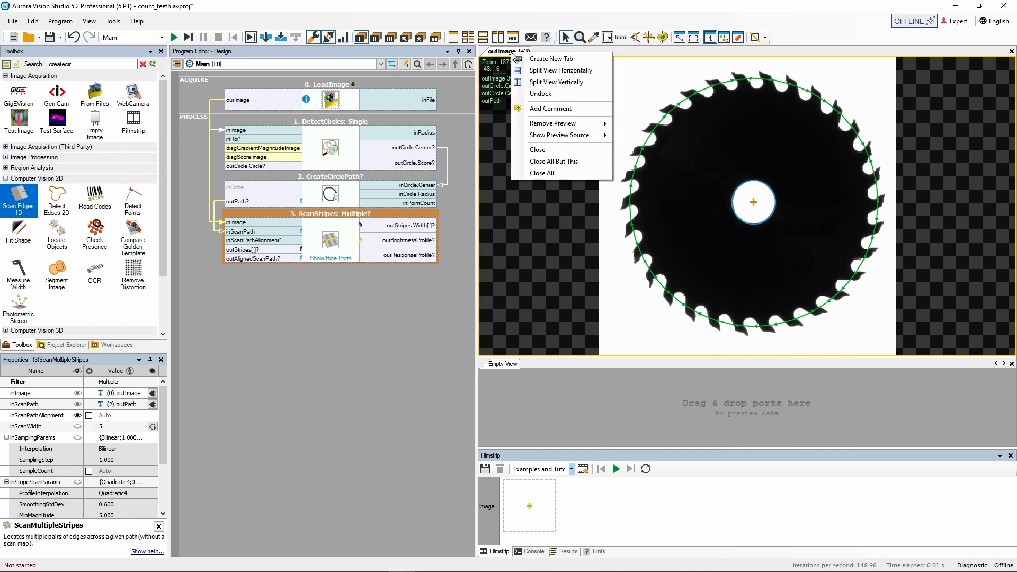
click(553, 83)
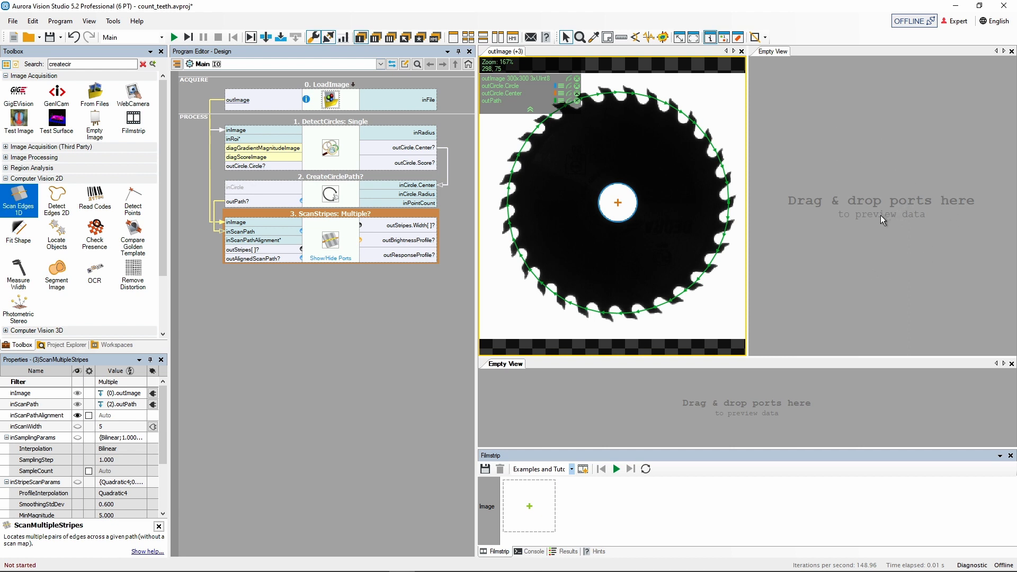
drag(267, 97, 813, 210)
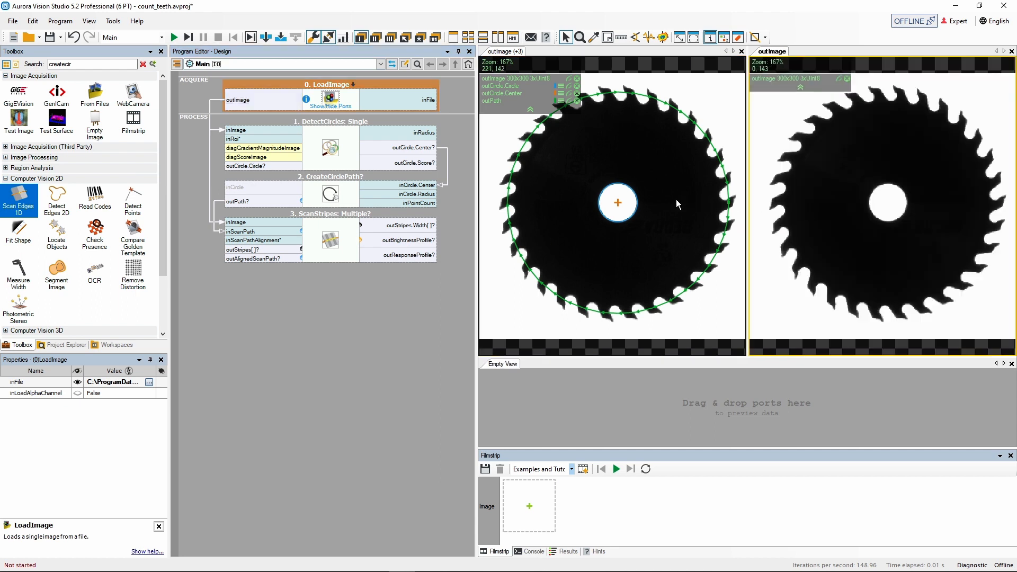
drag(267, 253, 804, 239)
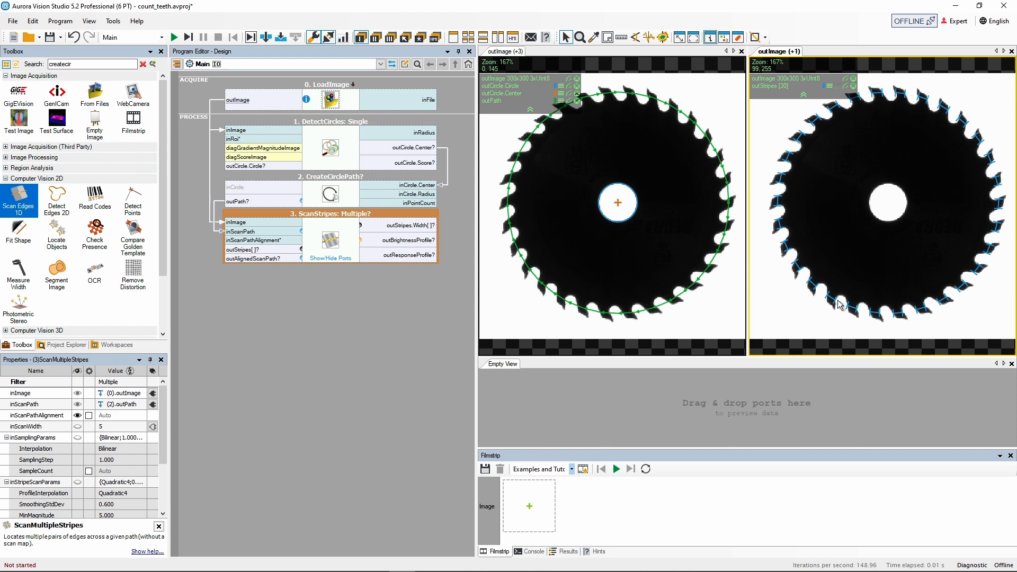
click(334, 292)
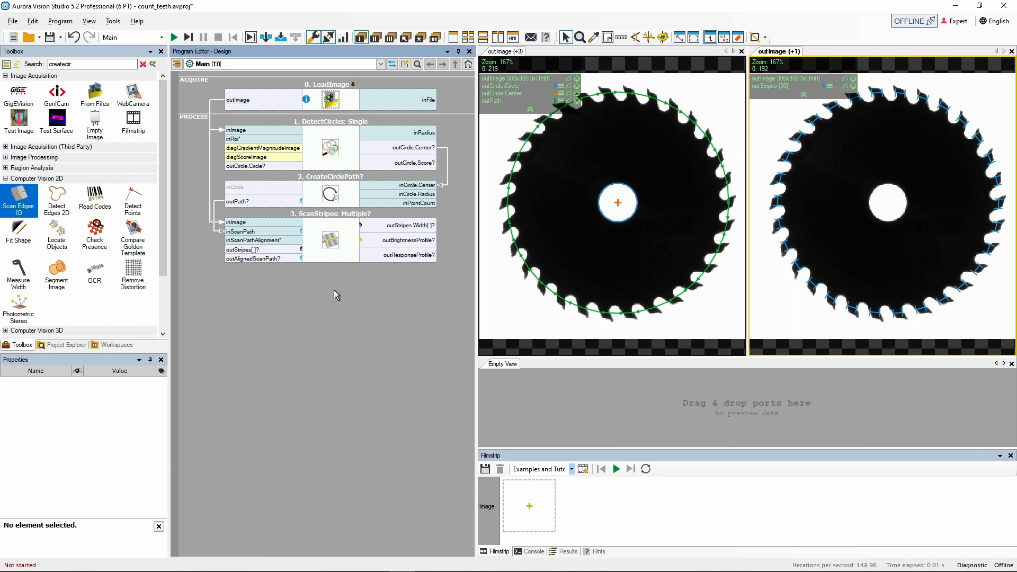
click(351, 245)
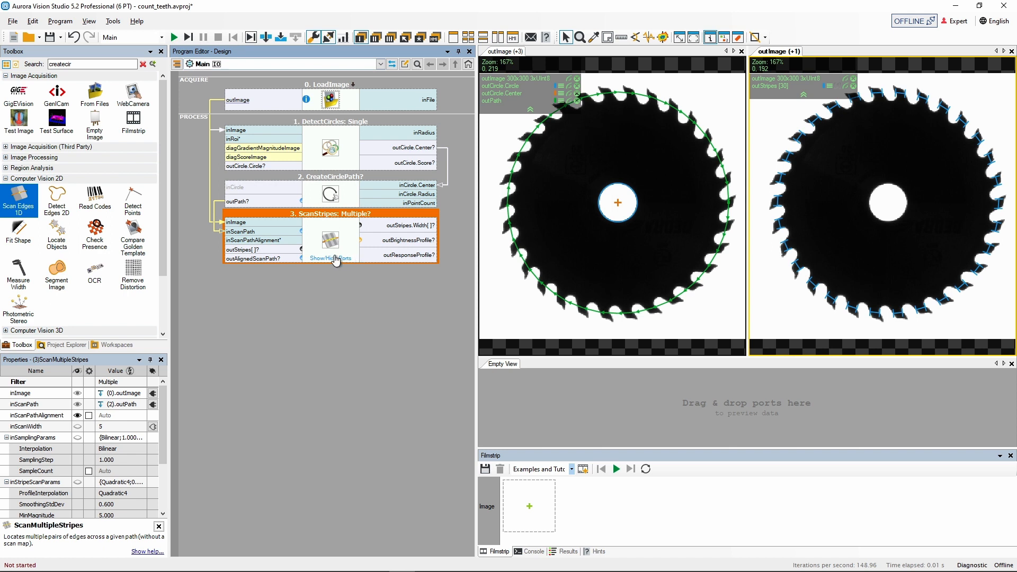
right_click(289, 250)
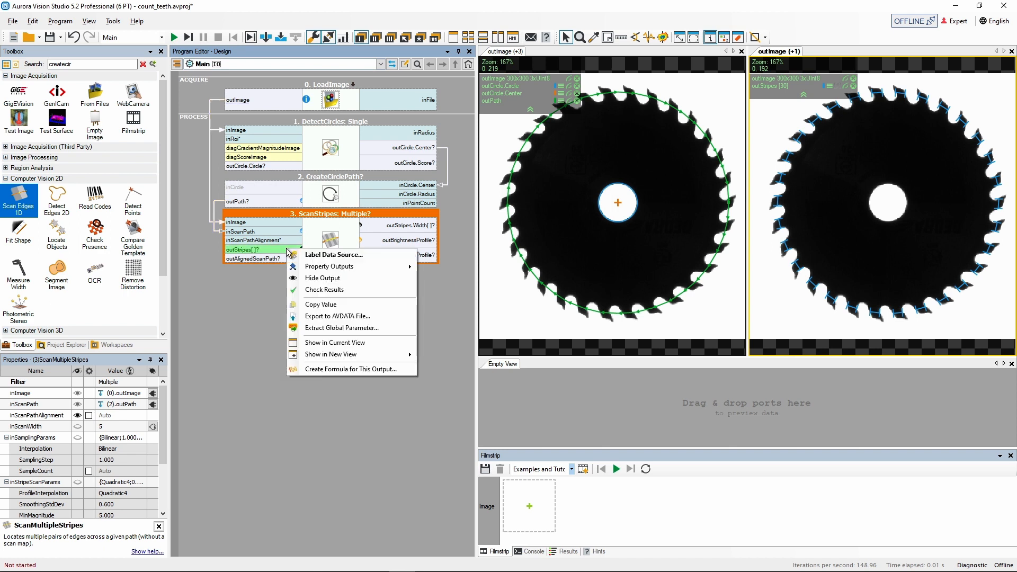
mouse_move(330, 268)
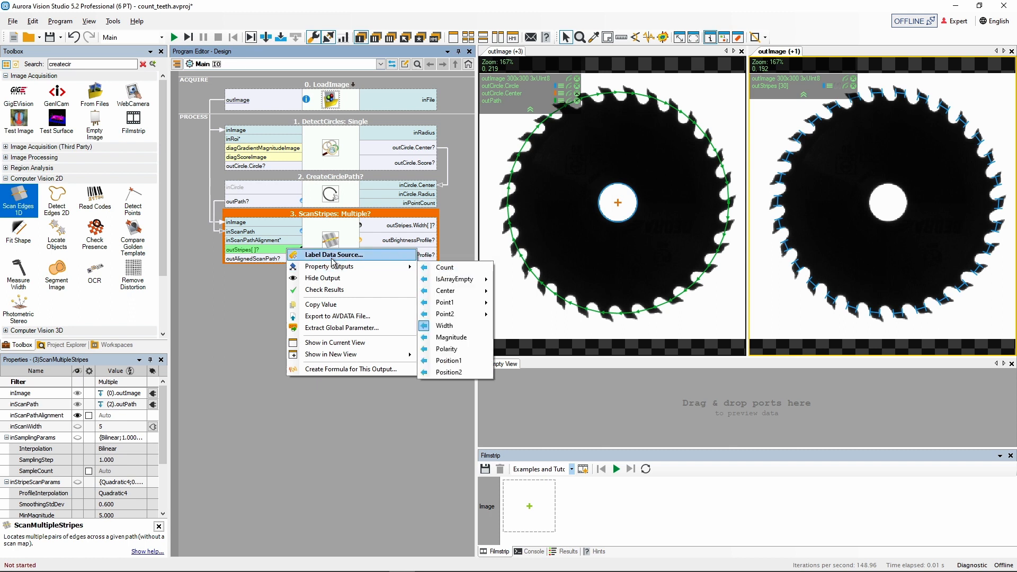
click(283, 275)
Step: Expose the Count property of the ScanStripes outStripes output and preview it in the empty view below the images
click(345, 253)
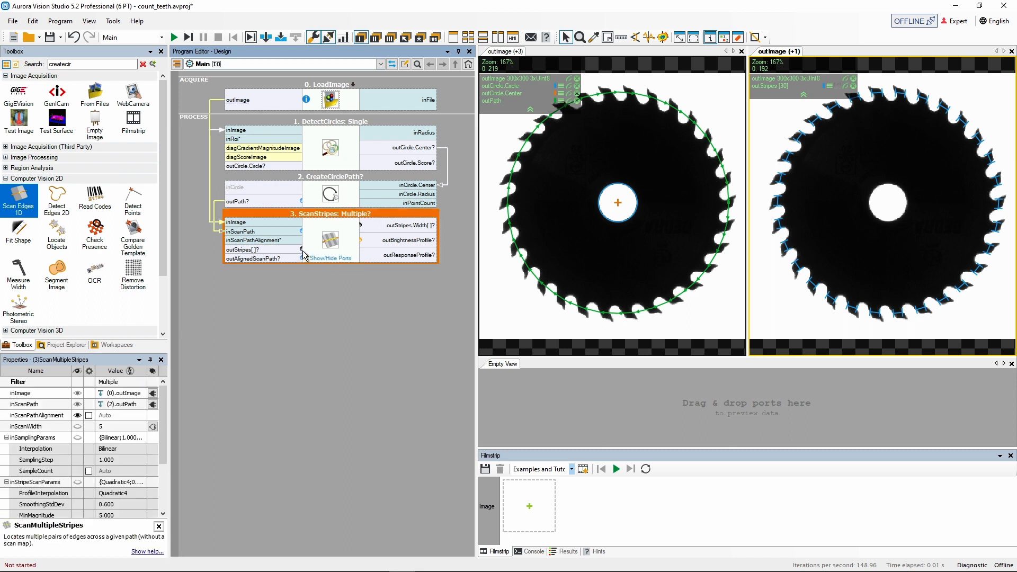
click(330, 258)
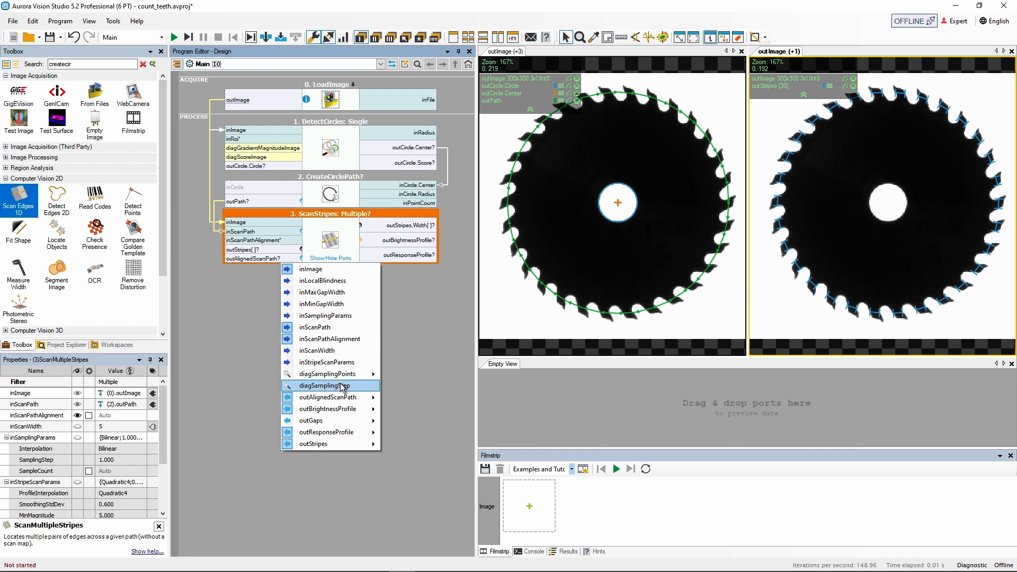
mouse_move(354, 447)
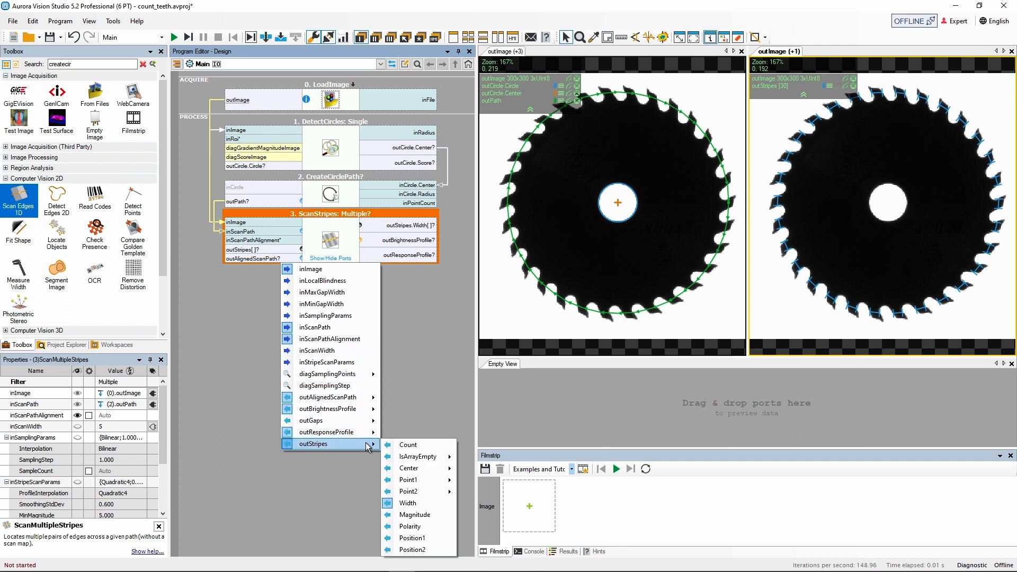
click(409, 446)
click(412, 294)
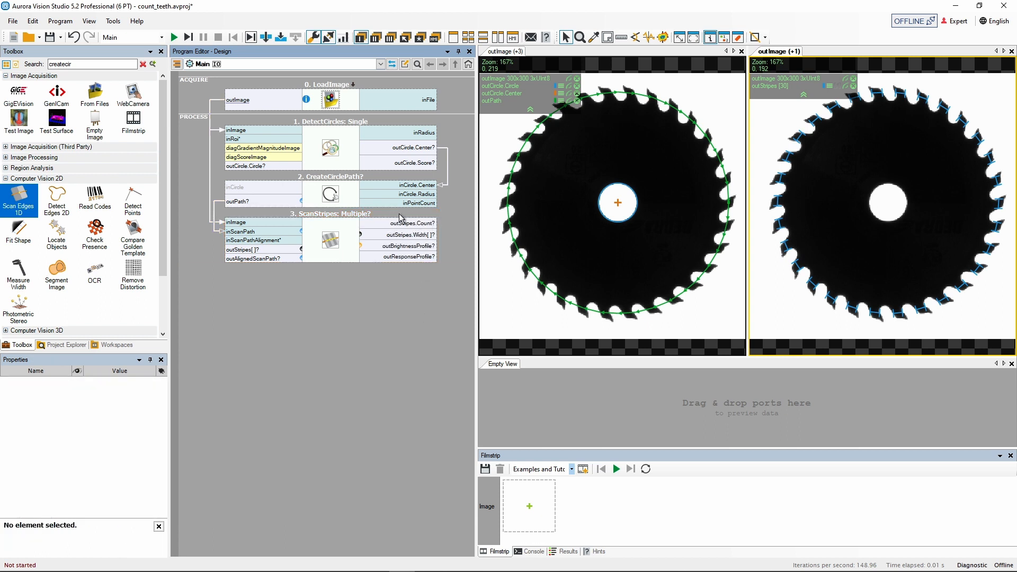
drag(414, 225, 528, 408)
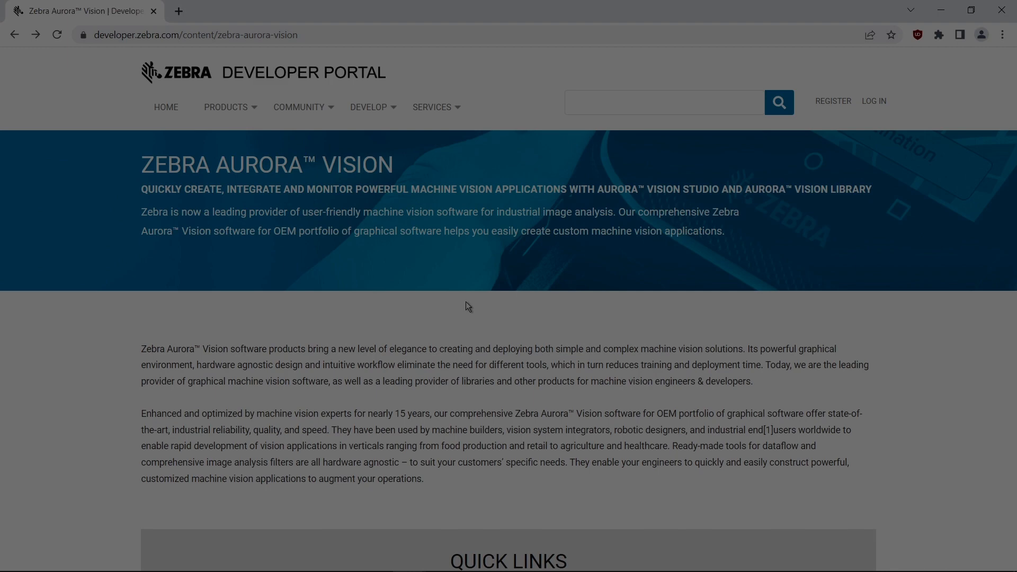
Step: Switch to the browser and open the Zebra Aurora Vision Studio documentation through the Zebra developer portal's documentation link
scroll(466, 301, down, 6)
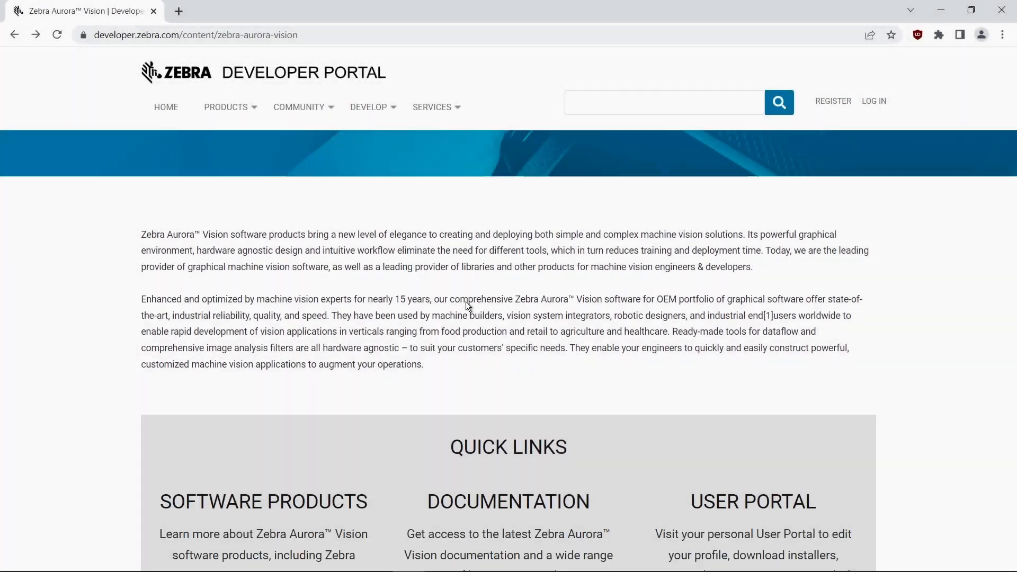
click(475, 338)
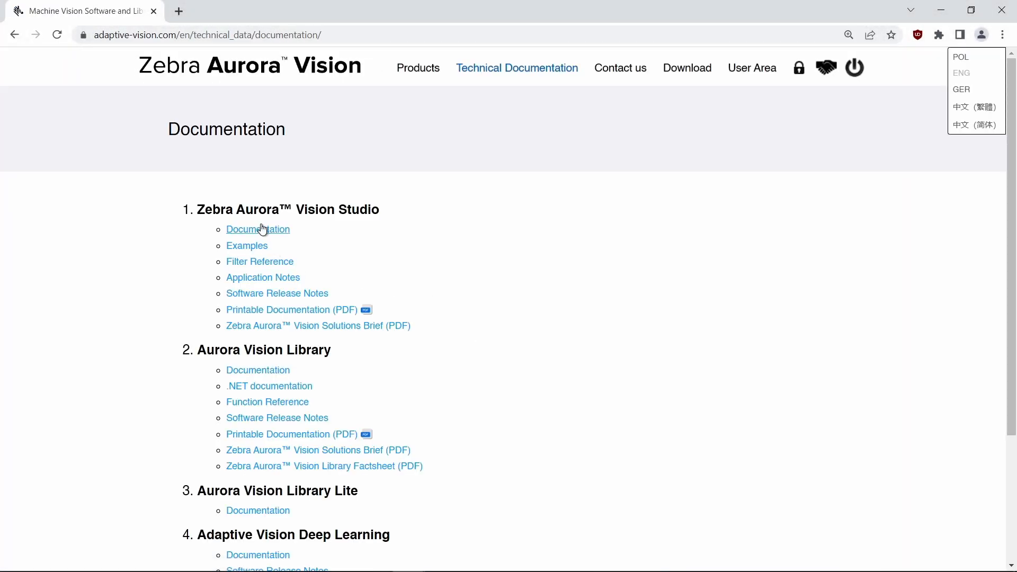
click(263, 229)
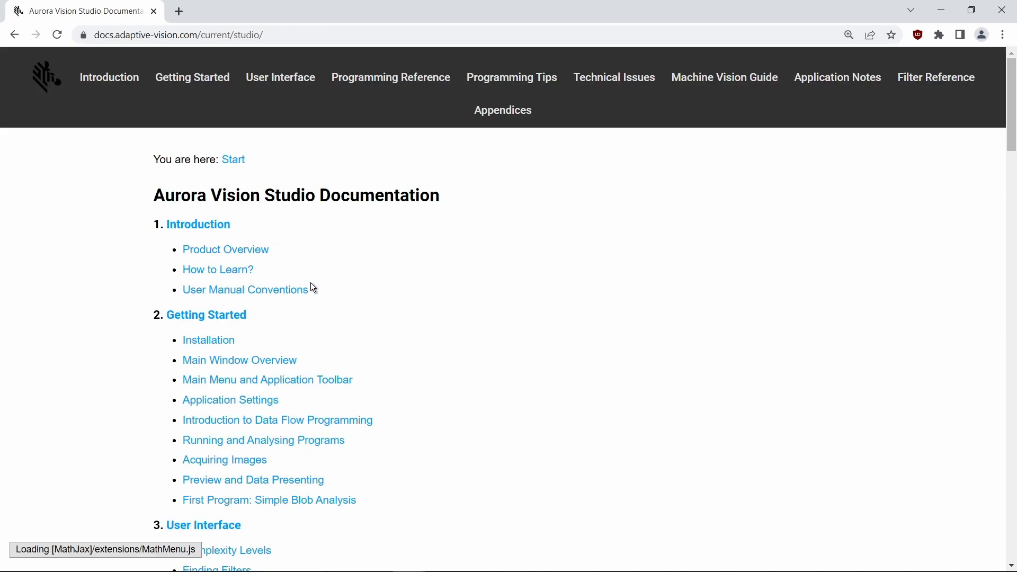
Step: Look through the Main Window Overview and the Main Menu and Application Toolbar pages of the documentation's Getting Started section
click(284, 358)
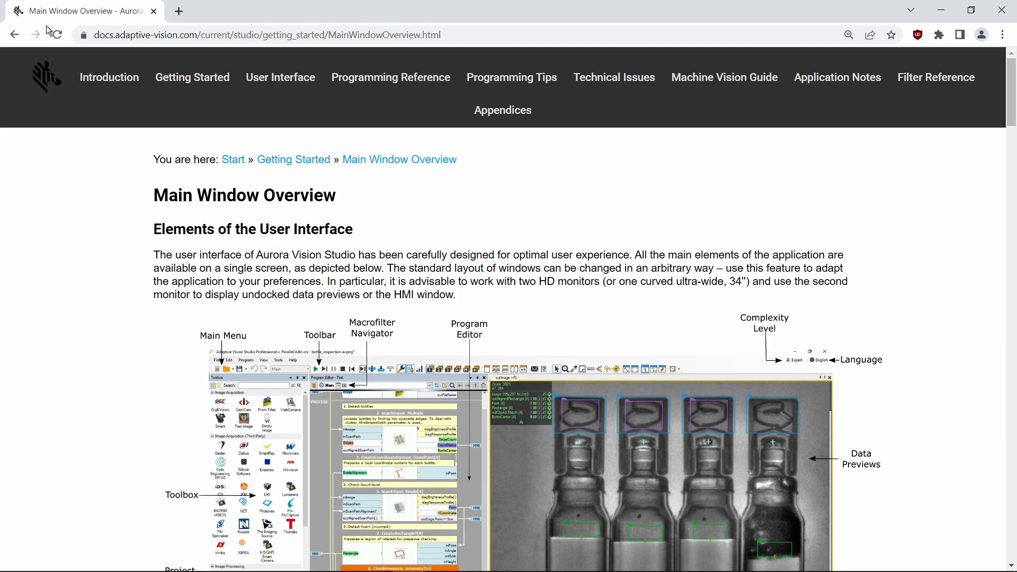
click(16, 36)
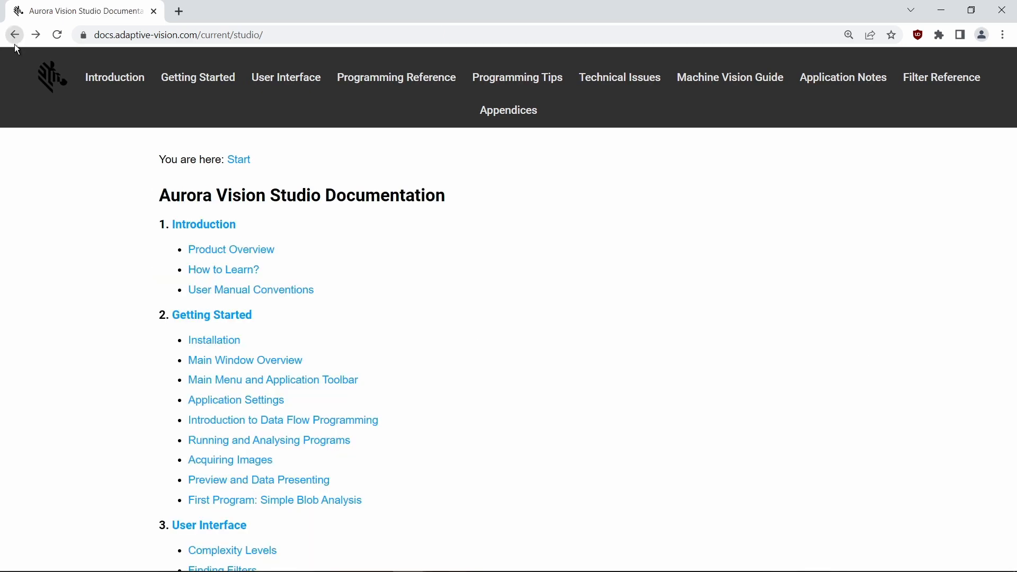
click(297, 380)
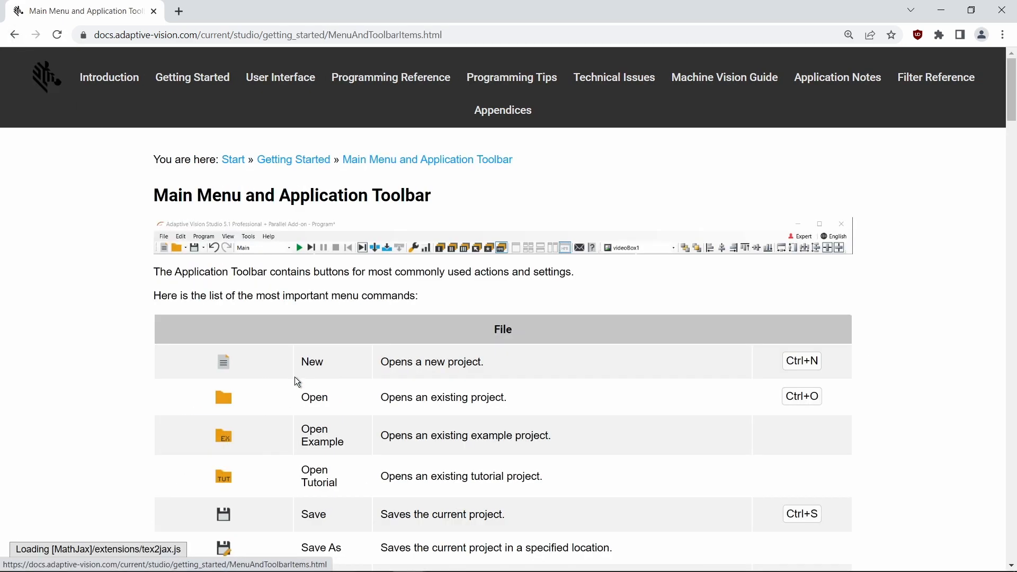
scroll(330, 321, down, 3)
scroll(329, 322, down, 4)
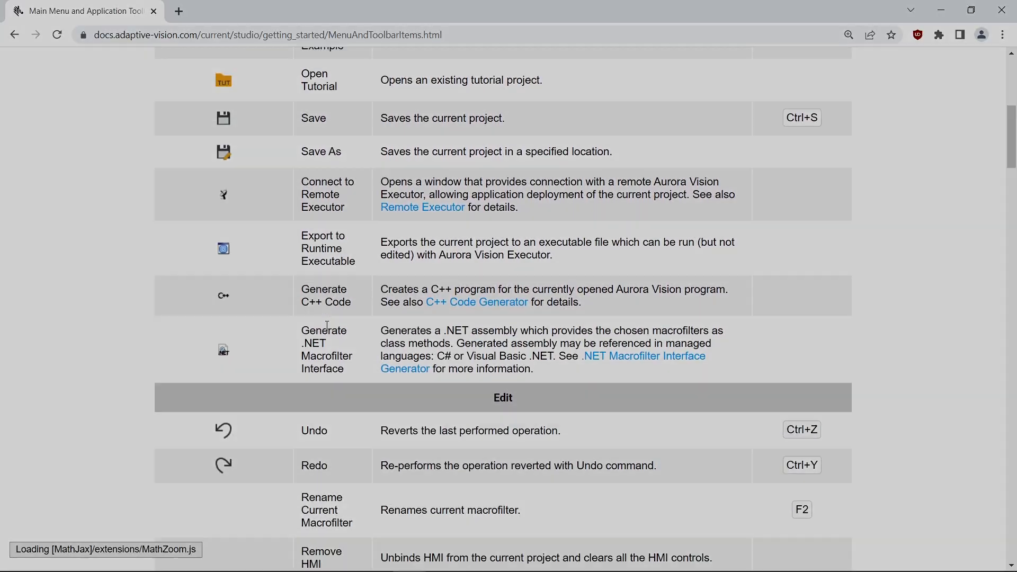